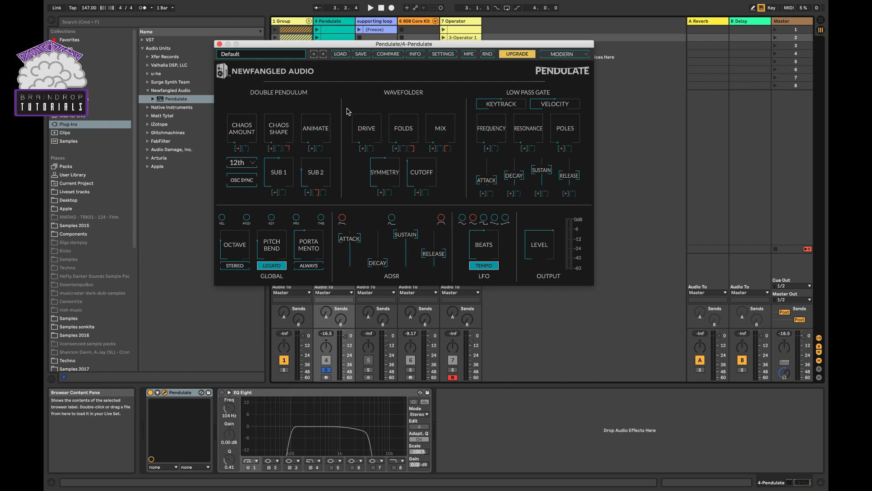
# Examine the Wavefolder controls and the Low Pass Gate's Frequency, Resonance and Poles
pyautogui.moveTo(375, 110)
pyautogui.moveTo(495, 128)
pyautogui.click(488, 148)
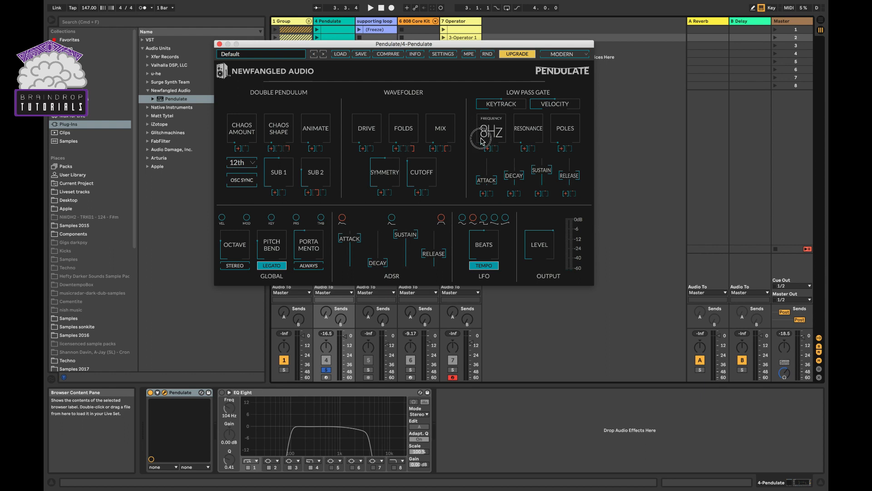
pyautogui.moveTo(541, 122)
pyautogui.moveTo(568, 132)
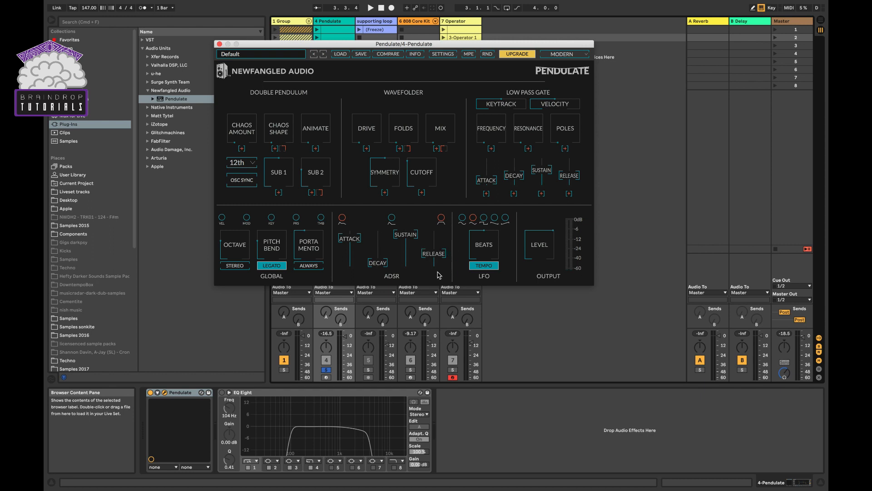
# Examine the ADSR modulation outputs, the LFO section and the Output level control
pyautogui.moveTo(342, 218)
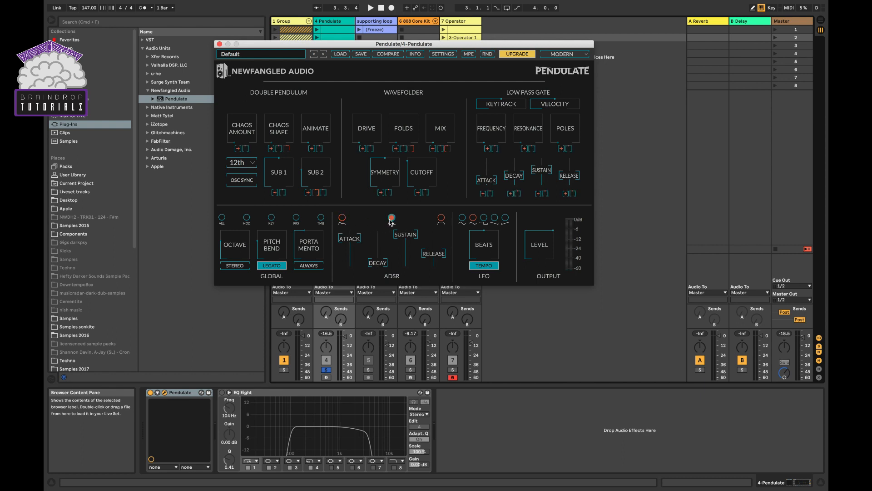
pyautogui.click(392, 219)
pyautogui.click(392, 220)
pyautogui.click(441, 220)
pyautogui.click(441, 220)
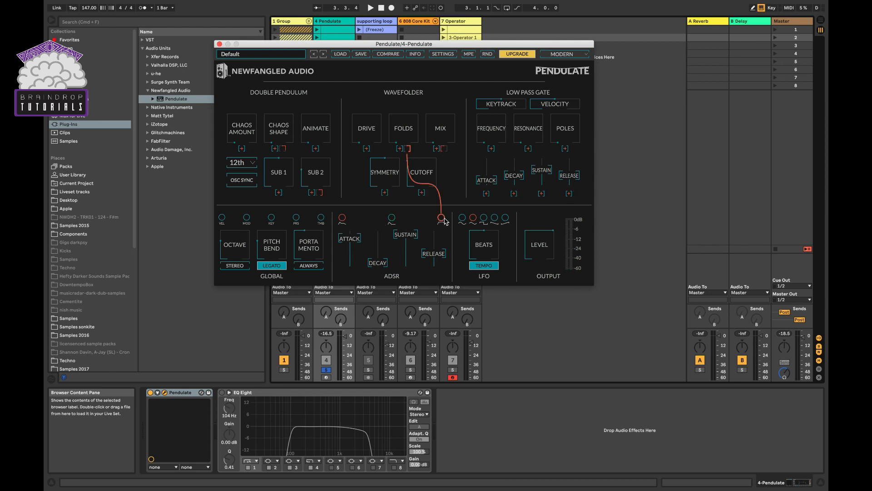
pyautogui.click(440, 220)
pyautogui.click(440, 220)
pyautogui.moveTo(473, 260)
pyautogui.moveTo(543, 248)
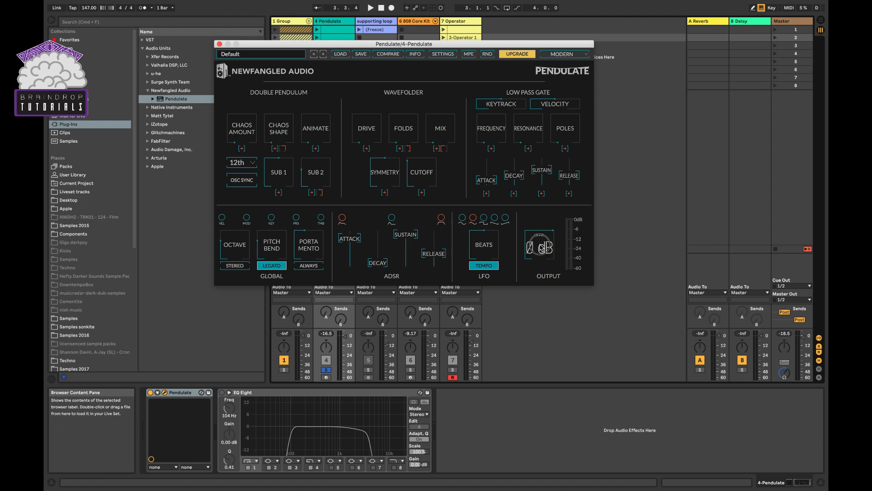
pyautogui.moveTo(536, 245); pyautogui.dragTo(538, 232)
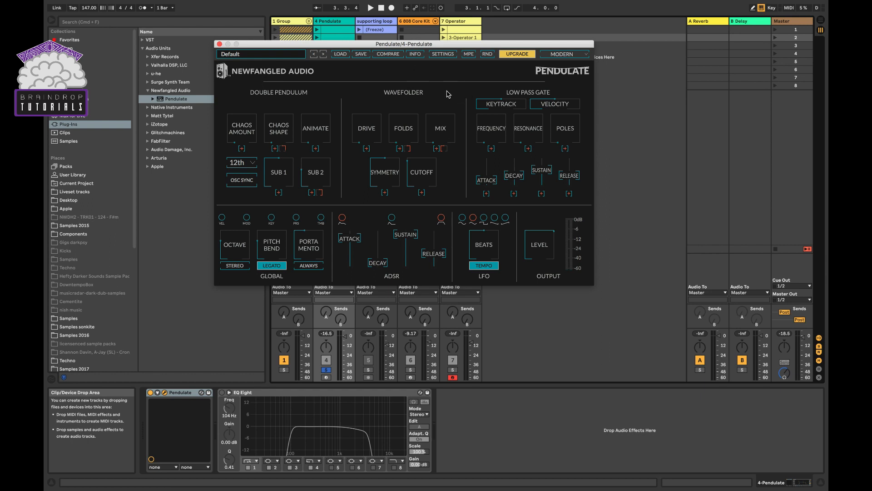
# Review the Pendulate settings for rendering, visualizations, cables and pitch bend, and close them again
pyautogui.click(442, 55)
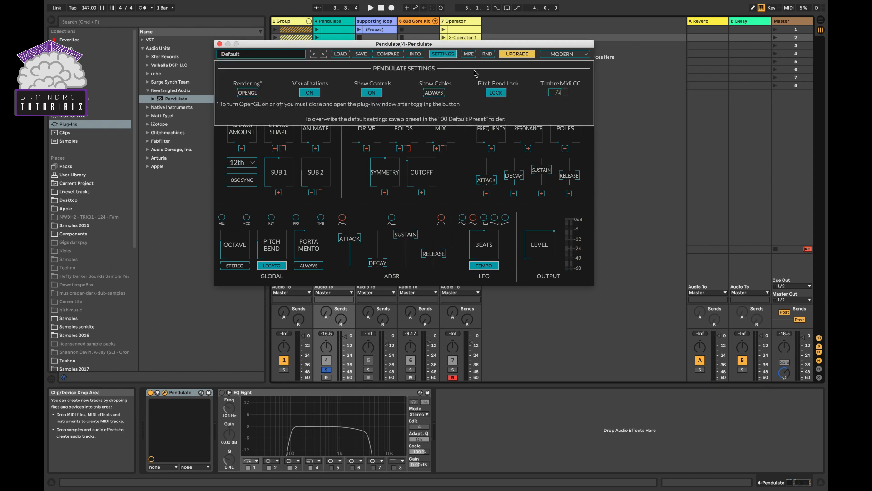
pyautogui.click(443, 54)
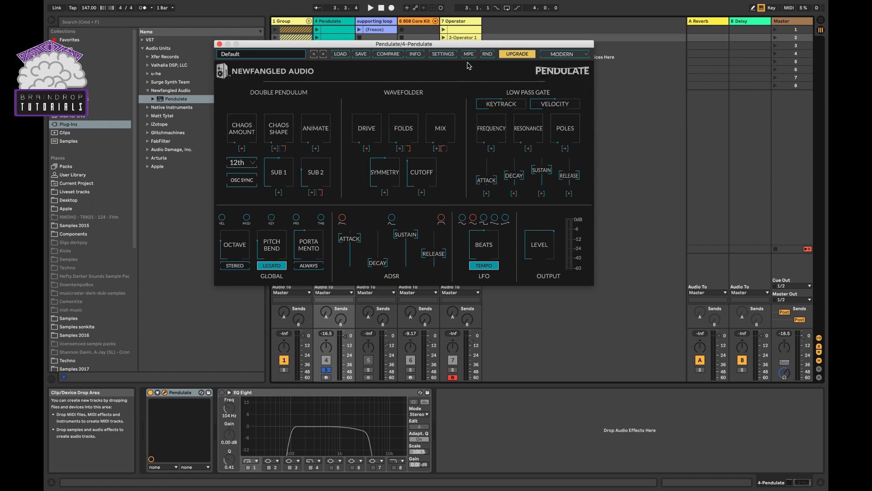
pyautogui.click(444, 55)
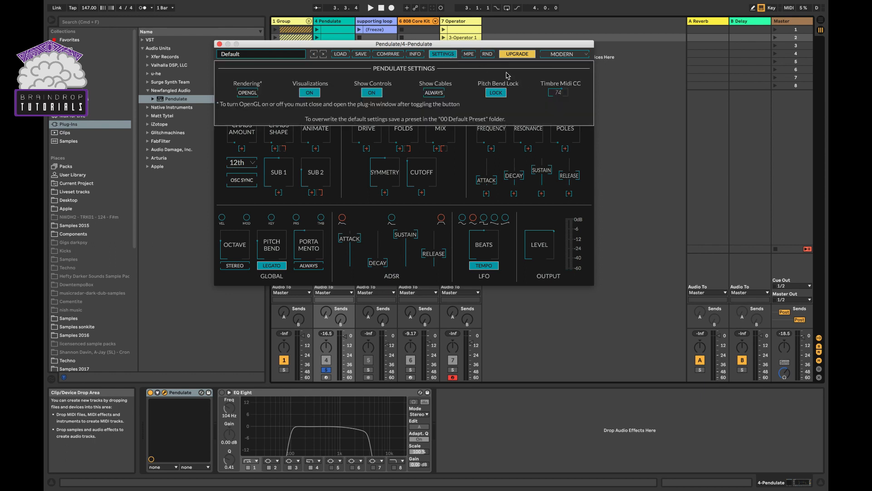
pyautogui.click(451, 58)
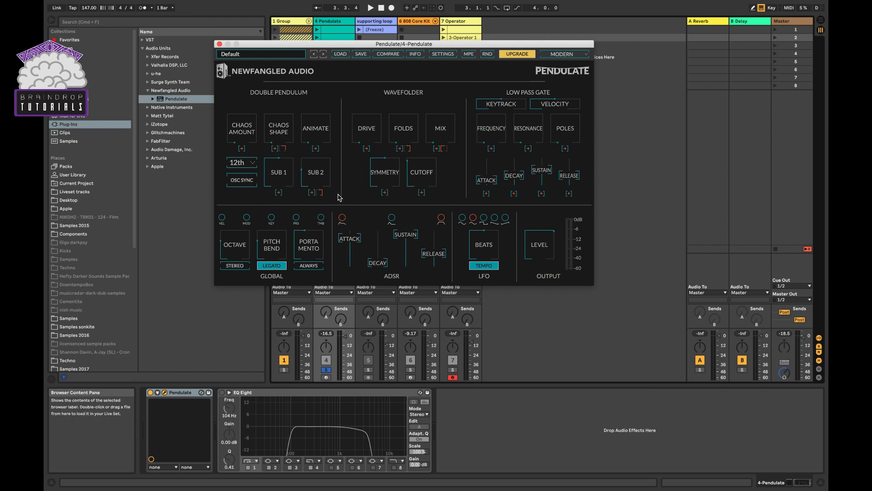
# Inspect the modulation routings feeding Chaos Shape, Folds and Mix
pyautogui.moveTo(285, 153)
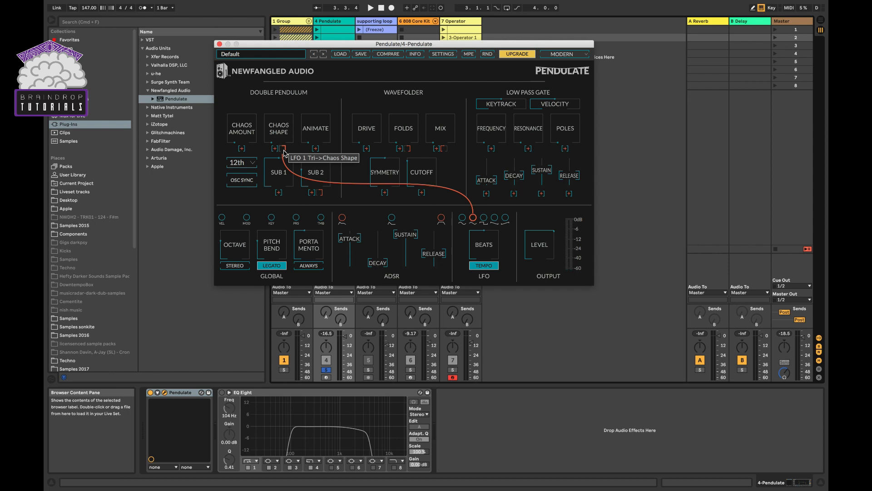
pyautogui.moveTo(283, 146)
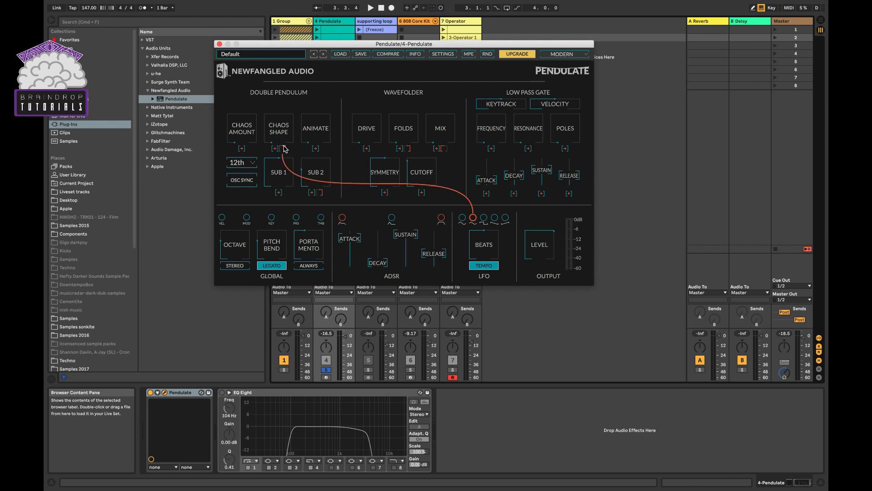
pyautogui.moveTo(410, 148)
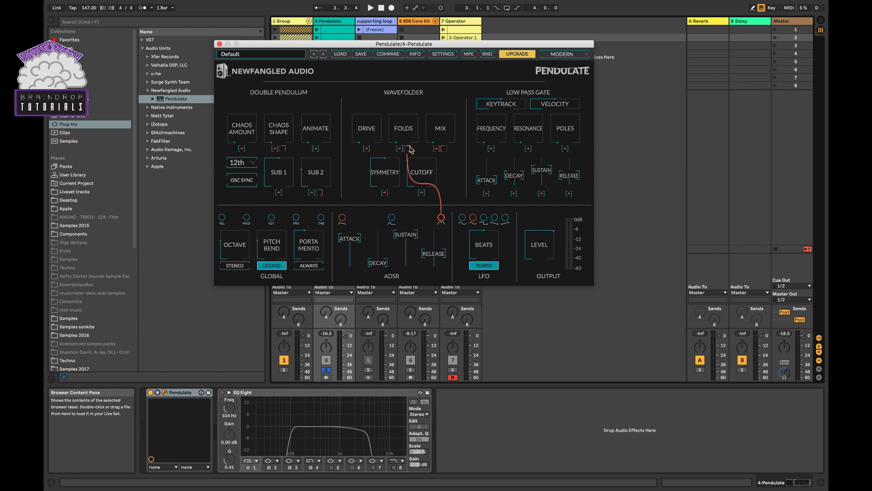
pyautogui.moveTo(445, 150)
# Try out modulation assignment for Chaos Amount, using the Velocity output as the source
pyautogui.click(254, 201)
pyautogui.click(242, 149)
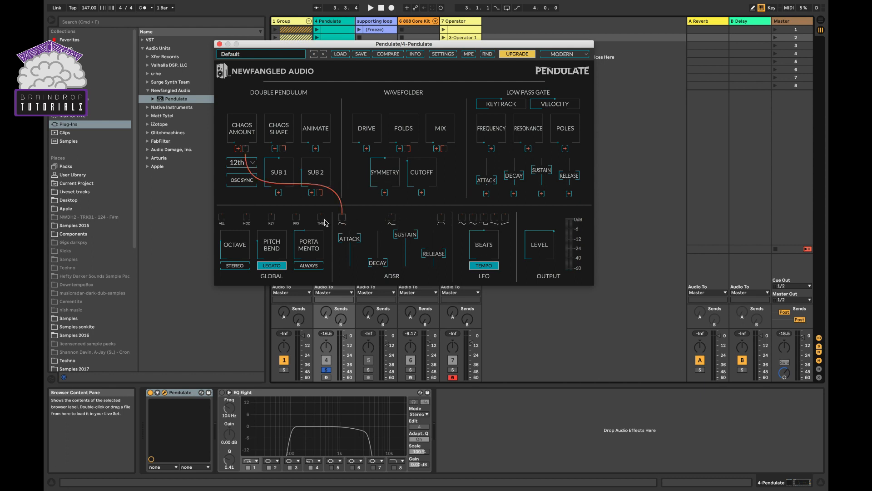
pyautogui.click(222, 216)
pyautogui.click(223, 220)
pyautogui.click(242, 149)
pyautogui.click(221, 220)
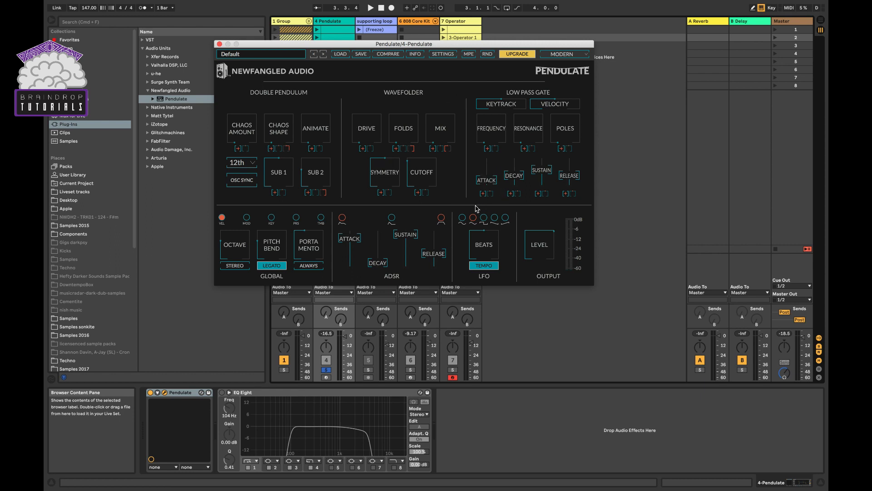
pyautogui.click(238, 148)
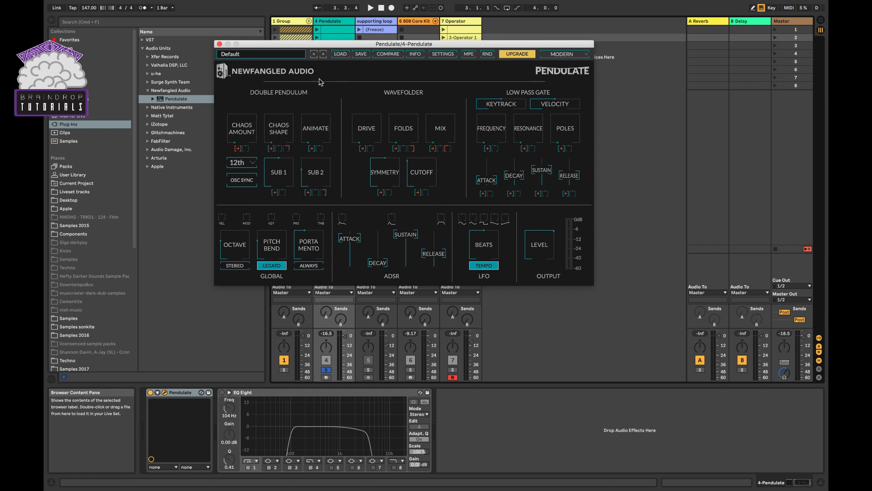
# Set the Wavefolder's Folds to 0.0 and reduce its Mix, with the Pendulate track's clip playing
pyautogui.moveTo(282, 115)
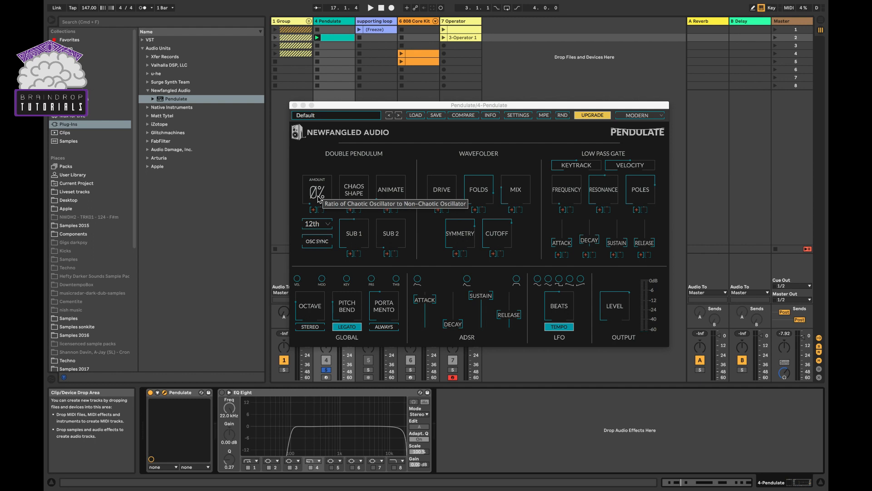
pyautogui.click(317, 38)
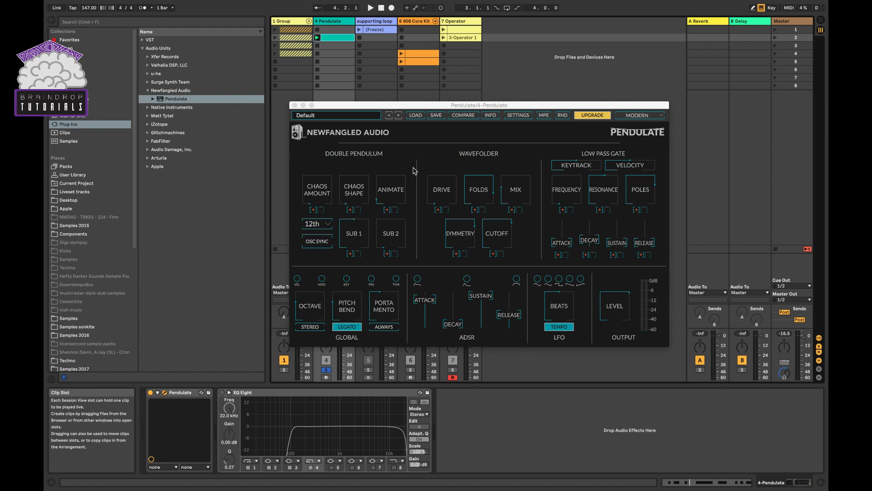
pyautogui.moveTo(479, 189); pyautogui.dragTo(522, 352)
pyautogui.moveTo(512, 195); pyautogui.dragTo(512, 196)
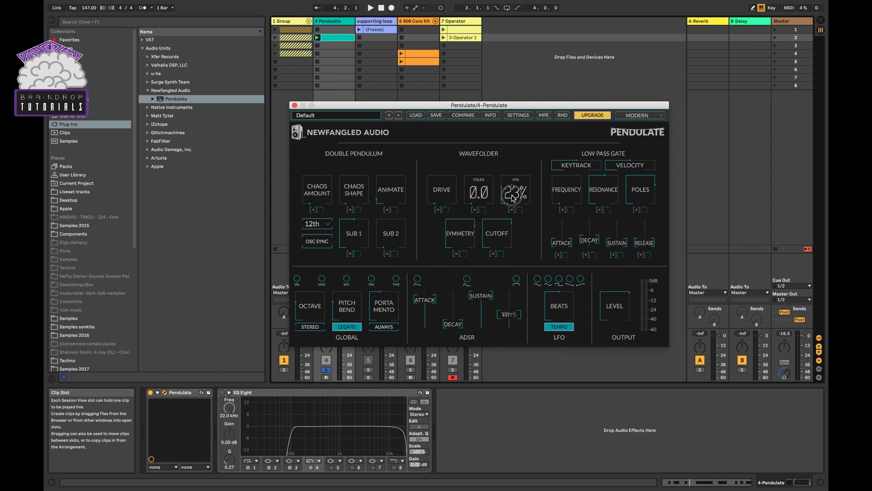
pyautogui.press('space')
# Raise Chaos Amount and Chaos Shape, and open up the Low Pass Gate's Frequency
pyautogui.moveTo(320, 199); pyautogui.dragTo(283, 93)
pyautogui.moveTo(353, 193); pyautogui.dragTo(340, 177)
pyautogui.moveTo(323, 137); pyautogui.dragTo(306, 84)
pyautogui.moveTo(564, 187); pyautogui.dragTo(514, 84)
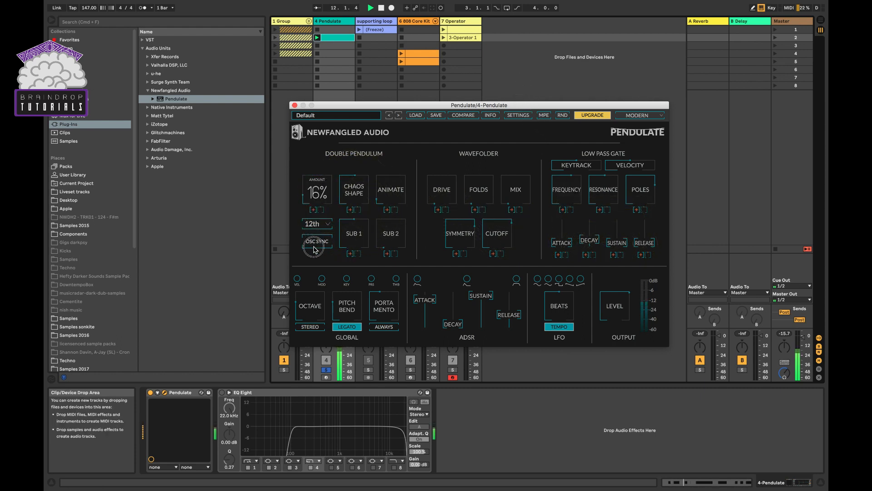
# Set Chaos Shape to 83% and the Low Pass Gate's Frequency to 13901, with more Animate
pyautogui.moveTo(349, 189); pyautogui.dragTo(325, 295)
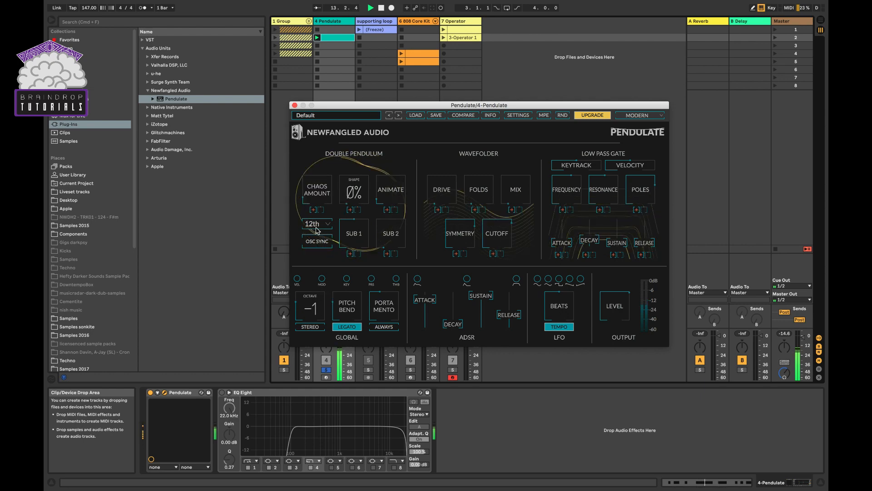
pyautogui.moveTo(307, 182); pyautogui.dragTo(308, 181)
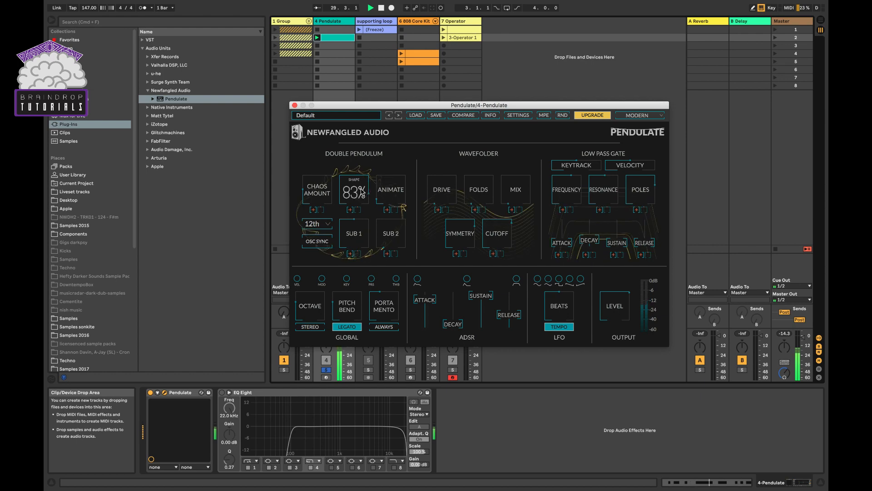
pyautogui.moveTo(560, 193); pyautogui.dragTo(553, 146)
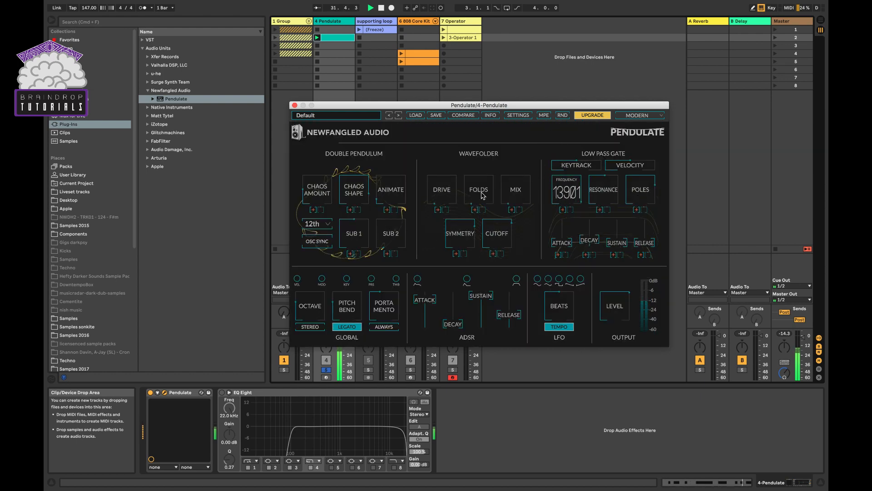
pyautogui.moveTo(368, 151); pyautogui.dragTo(352, 76)
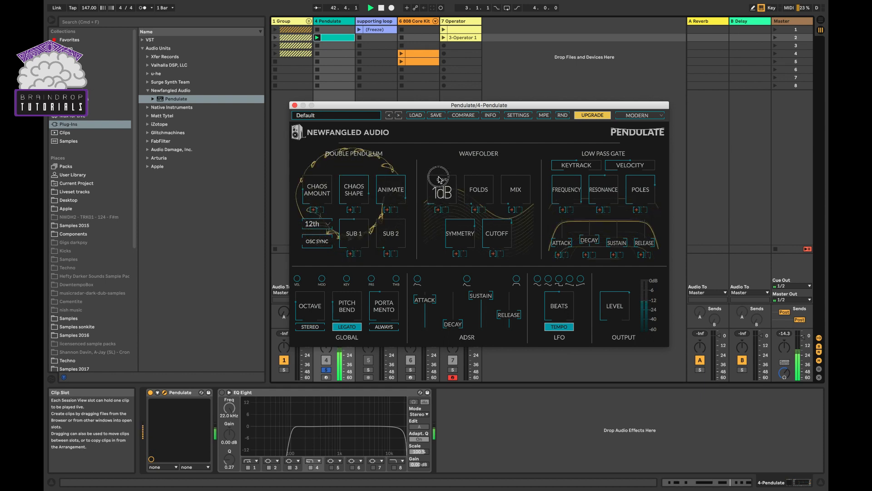
# Turn up the Wavefolder's Drive, Mix and Folds to thicken the sound
pyautogui.moveTo(426, 145); pyautogui.dragTo(412, 110)
pyautogui.moveTo(518, 189); pyautogui.dragTo(482, 129)
pyautogui.moveTo(439, 203); pyautogui.dragTo(437, 220)
pyautogui.moveTo(518, 200); pyautogui.dragTo(473, 64)
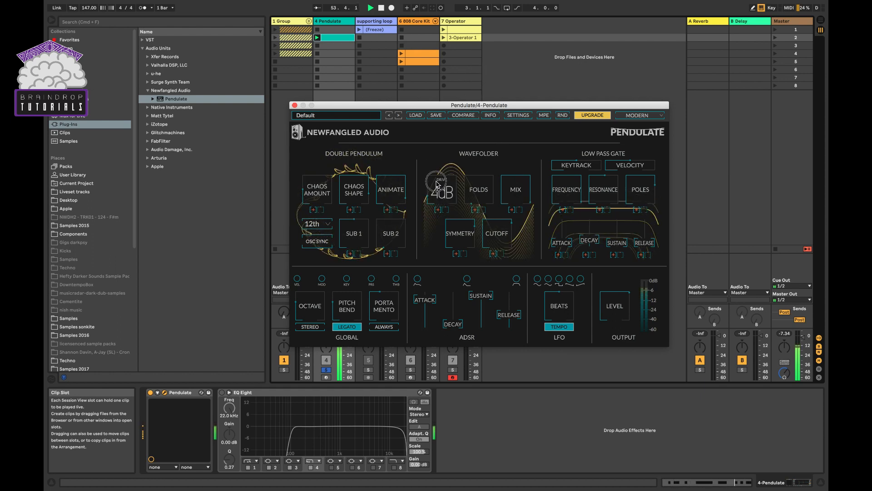
pyautogui.moveTo(467, 182); pyautogui.dragTo(449, 150)
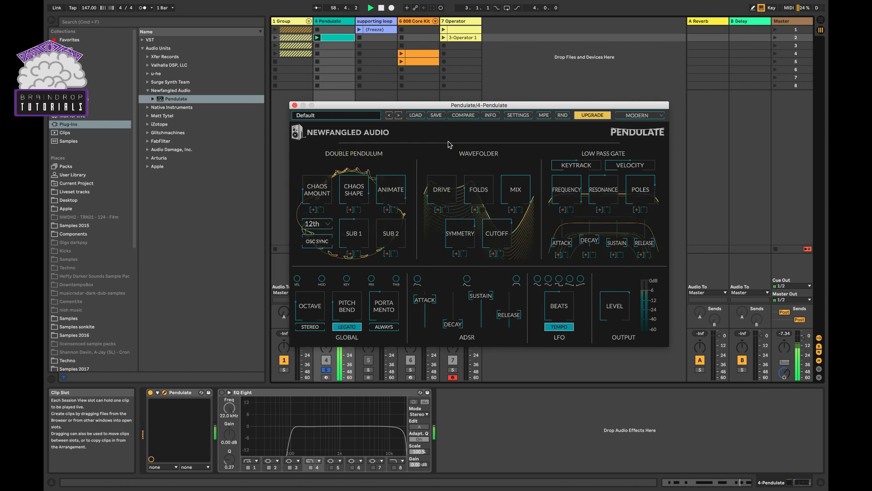
# Set the Wavefolder's Symmetry to 33% and adjust its Cutoff
pyautogui.moveTo(464, 230)
pyautogui.mouseDown()
pyautogui.moveTo(462, 294)
pyautogui.moveTo(449, 226)
pyautogui.mouseUp()
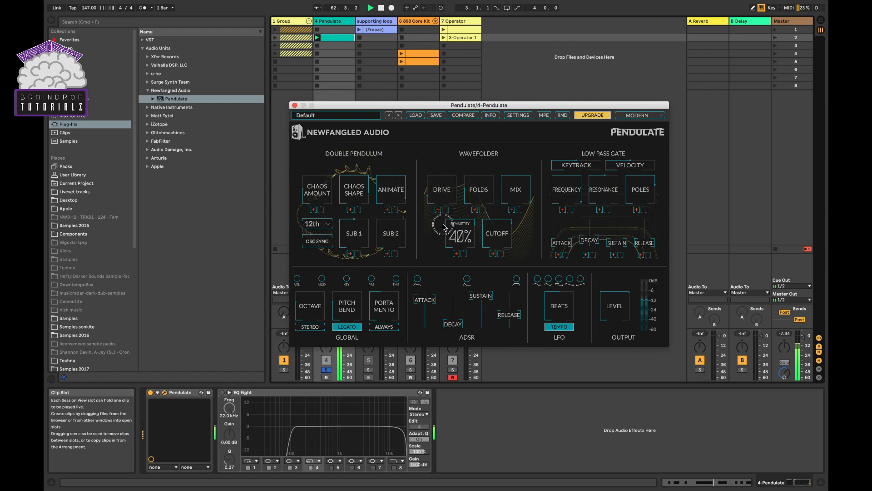
pyautogui.moveTo(461, 259); pyautogui.dragTo(454, 235)
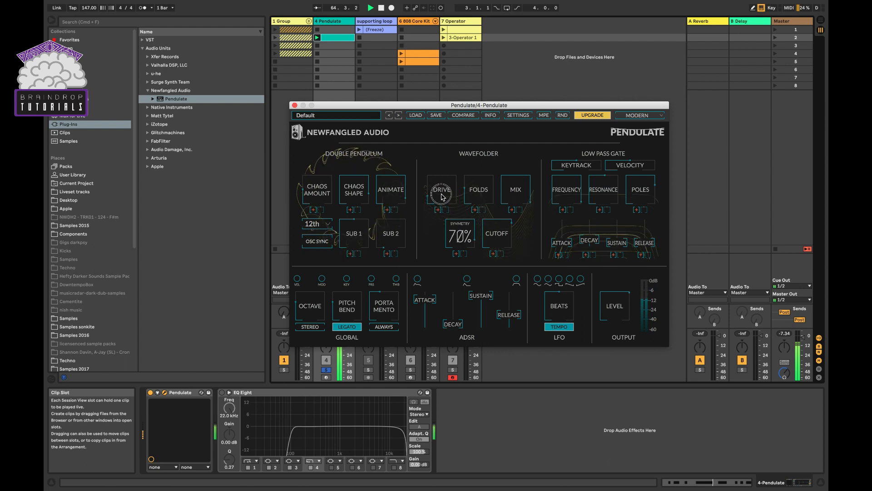
pyautogui.moveTo(452, 228); pyautogui.dragTo(452, 229)
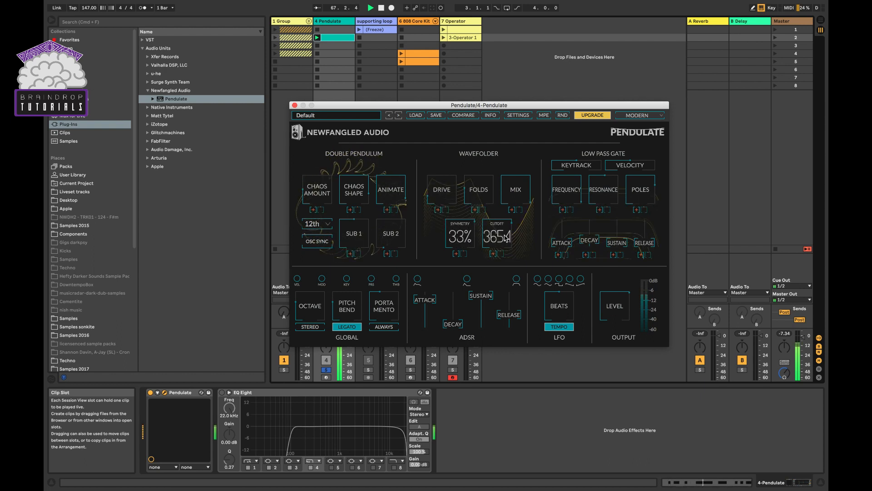
pyautogui.moveTo(502, 260); pyautogui.dragTo(500, 255)
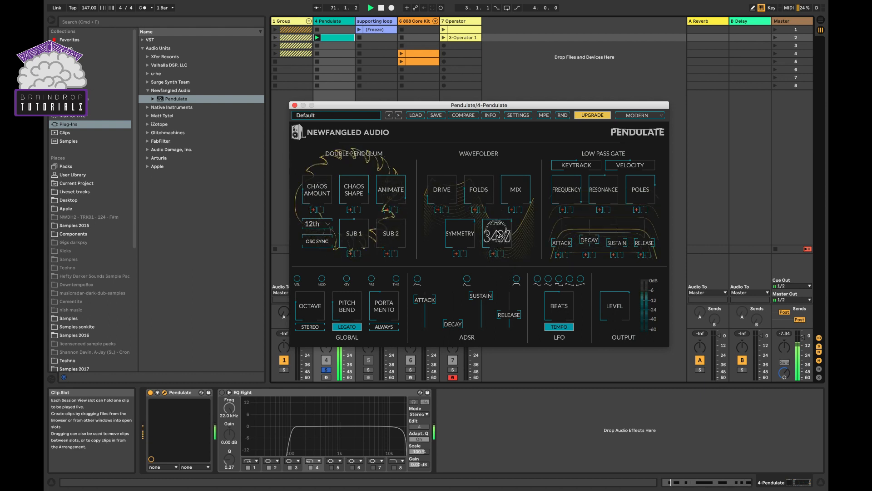
pyautogui.moveTo(495, 204); pyautogui.dragTo(494, 201)
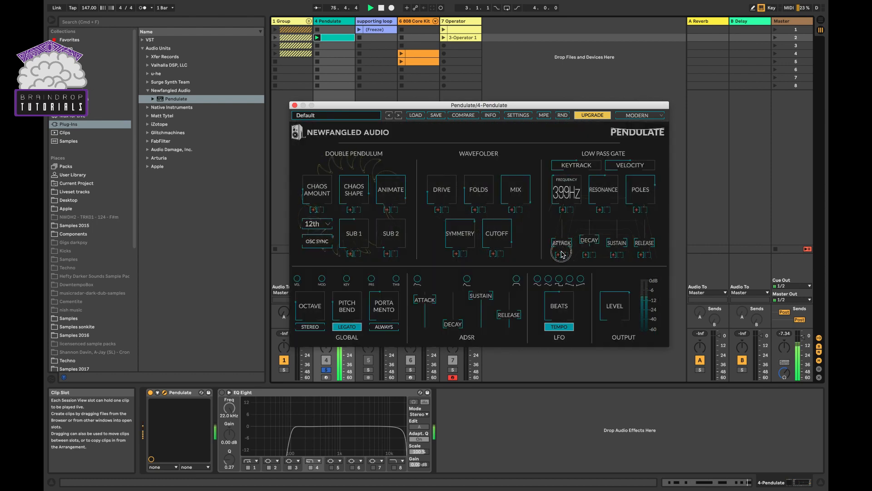
# Readjust the Low Pass Gate's Frequency and Poles
pyautogui.moveTo(567, 211); pyautogui.dragTo(569, 203)
pyautogui.moveTo(643, 195); pyautogui.dragTo(643, 193)
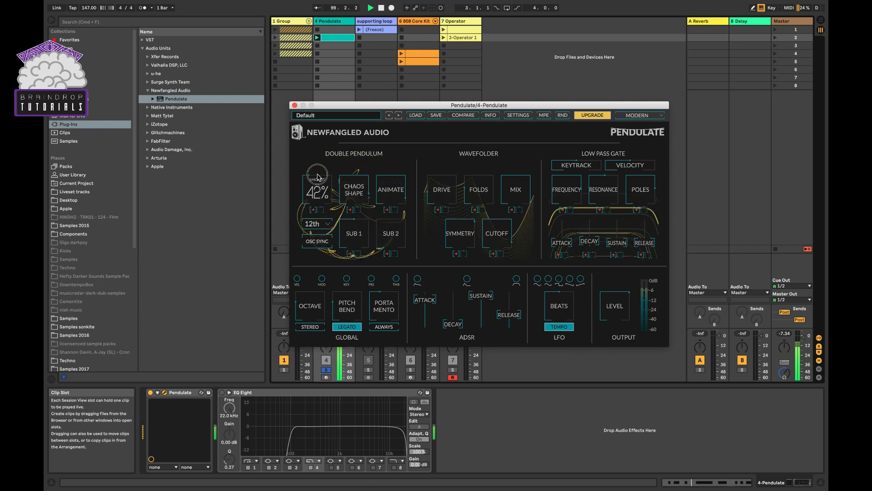
# Set Chaos Amount to about 18%, Chaos Shape to 81% and Animate to 94%
pyautogui.moveTo(320, 185); pyautogui.dragTo(320, 193)
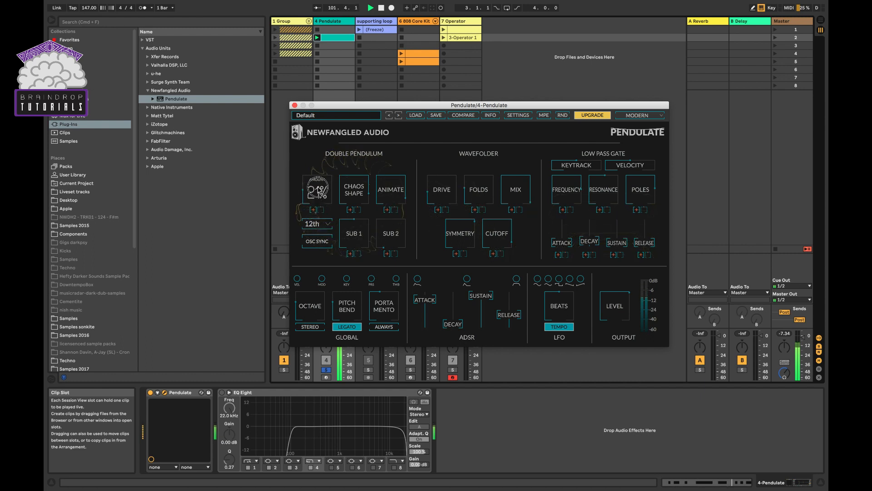
pyautogui.moveTo(318, 184); pyautogui.dragTo(319, 184)
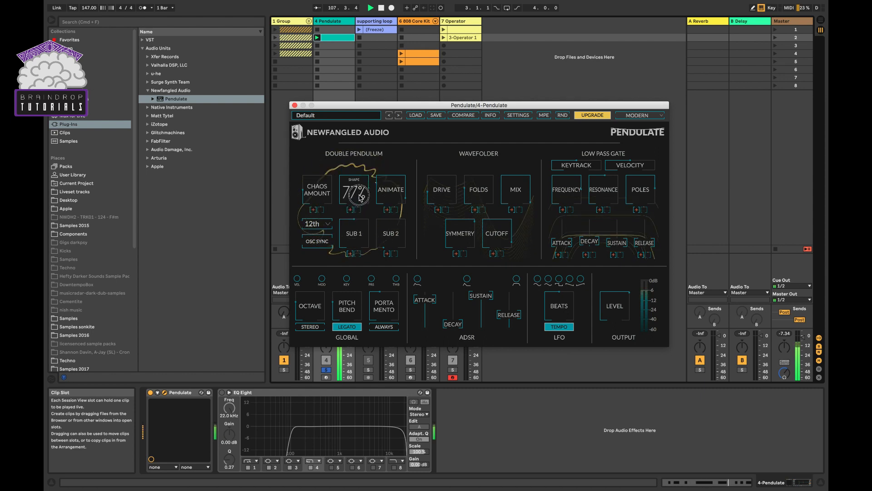
pyautogui.moveTo(362, 188); pyautogui.dragTo(362, 193)
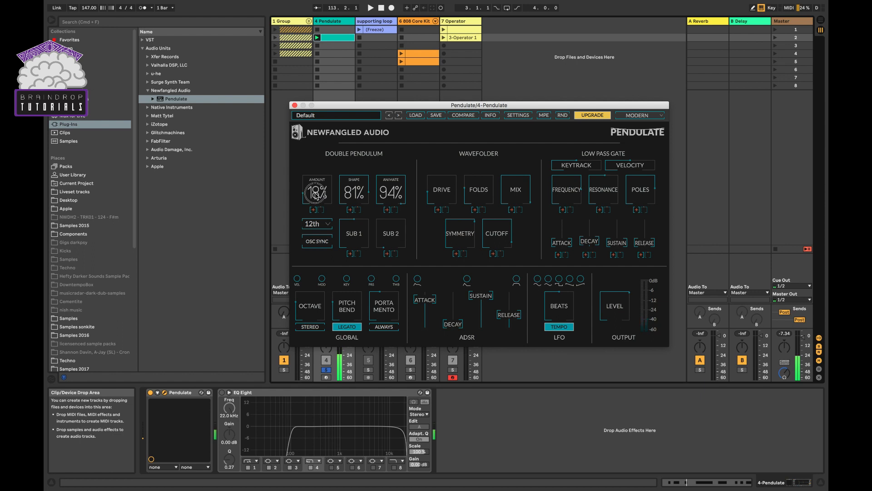
# Start playback and sweep the Double Pendulum's Chaos Amount up to about 34% and back down
pyautogui.scroll(2, 317, 176)
pyautogui.press('space')
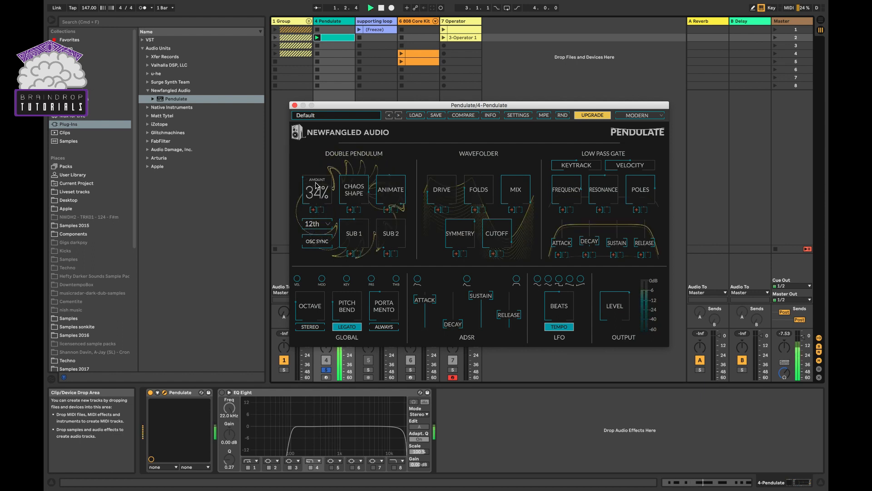
pyautogui.moveTo(317, 187); pyautogui.dragTo(317, 204)
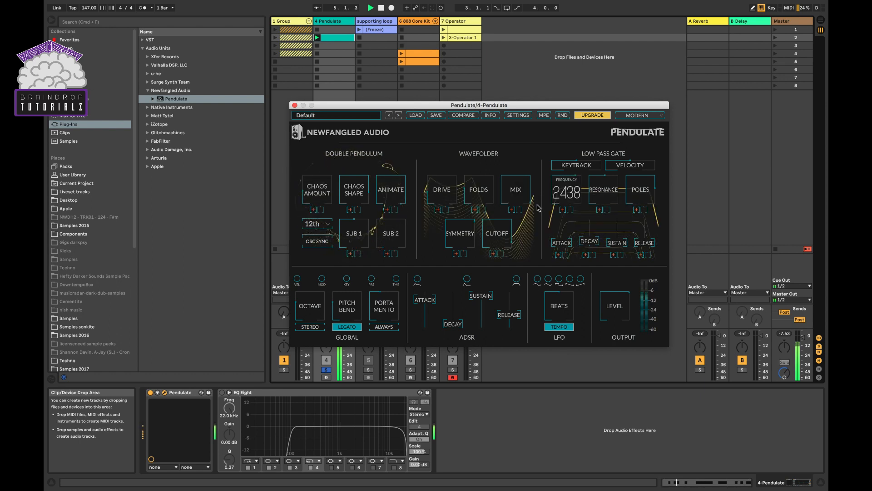
# Adjust the Wavefolder's Drive and Cutoff and set its Mix to about 58%
pyautogui.moveTo(433, 192); pyautogui.dragTo(433, 170)
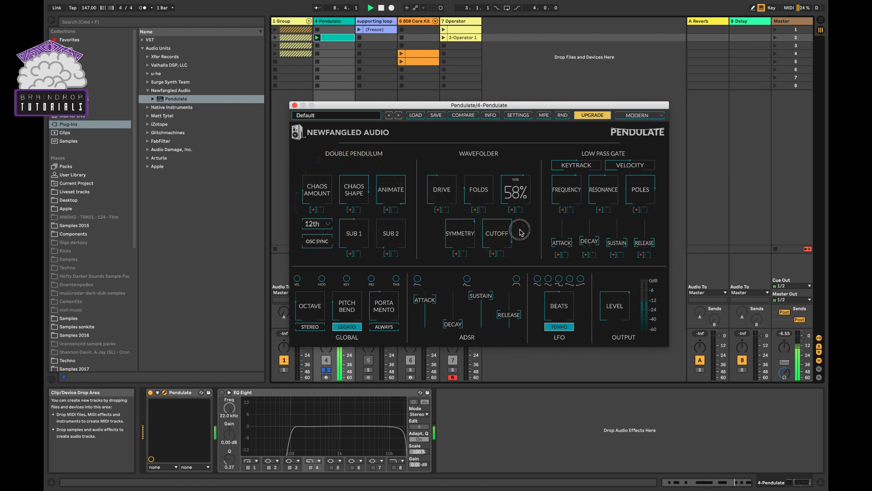
pyautogui.click(496, 236)
pyautogui.moveTo(496, 272); pyautogui.dragTo(491, 222)
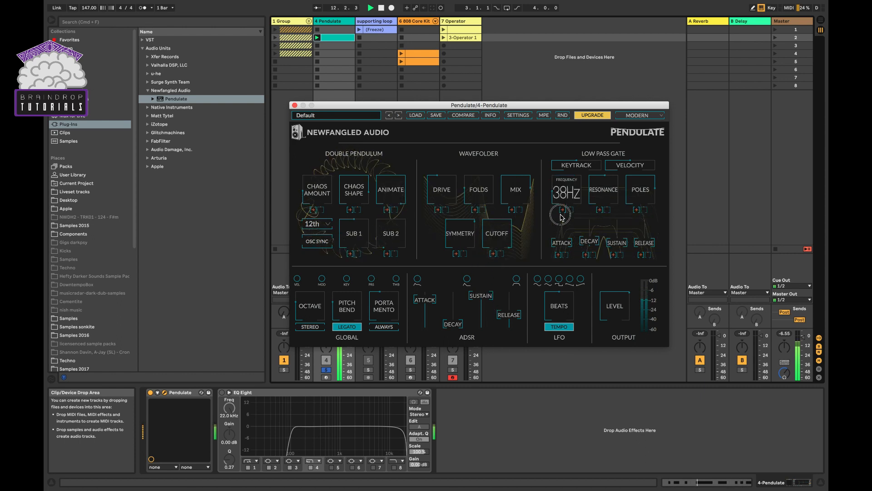
# Raise the Low Pass Gate's Frequency again and set Chaos Amount to about 20%
pyautogui.moveTo(568, 190); pyautogui.dragTo(576, 159)
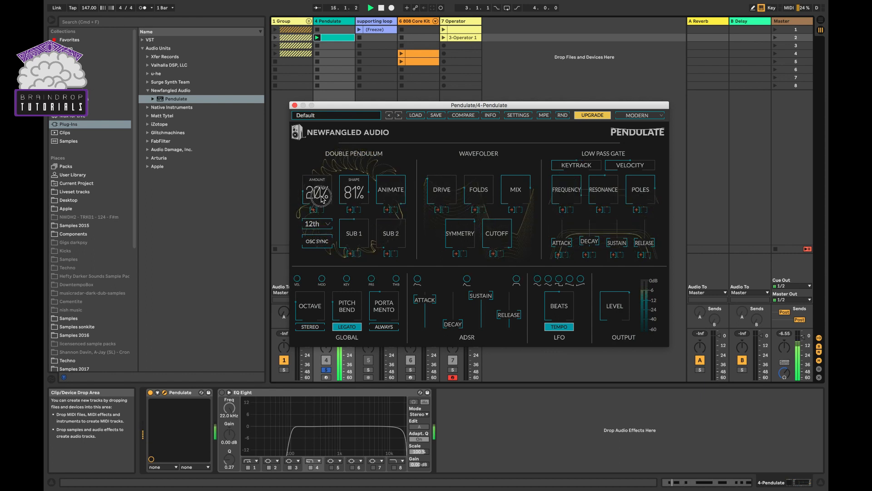
pyautogui.moveTo(322, 200); pyautogui.dragTo(323, 202)
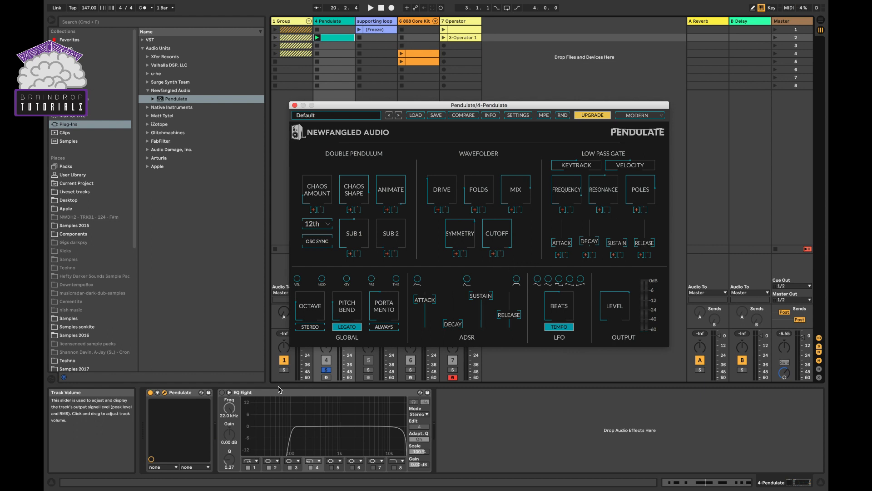
# Enable EQ Eight with its low-cut band at 150 Hz and set the Low Pass Gate's Frequency to about 3267 Hz
pyautogui.click(223, 393)
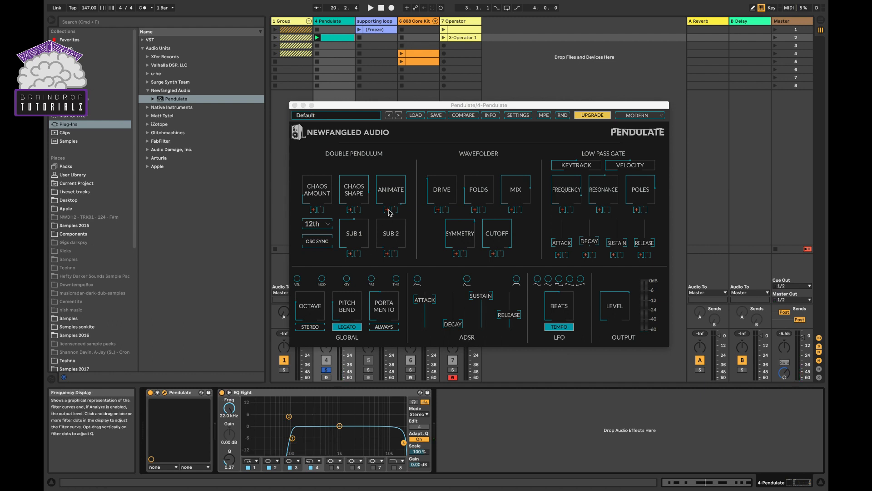
pyautogui.press('space')
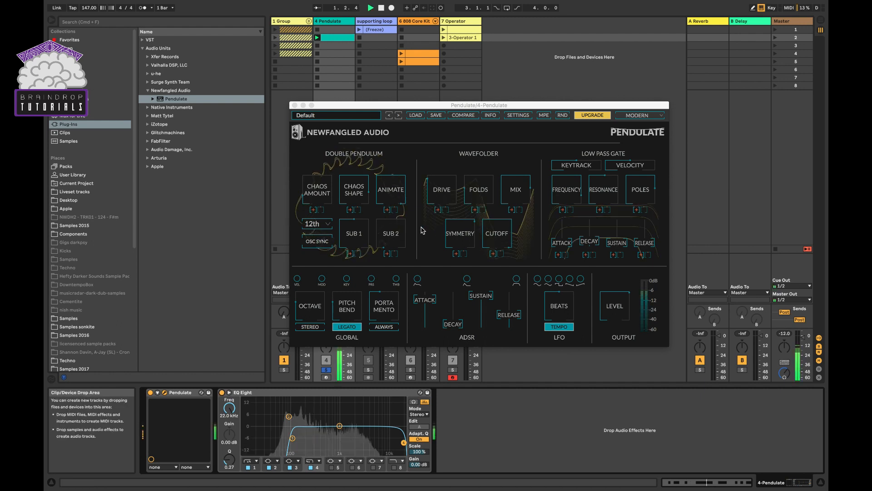
pyautogui.moveTo(293, 440); pyautogui.dragTo(296, 439)
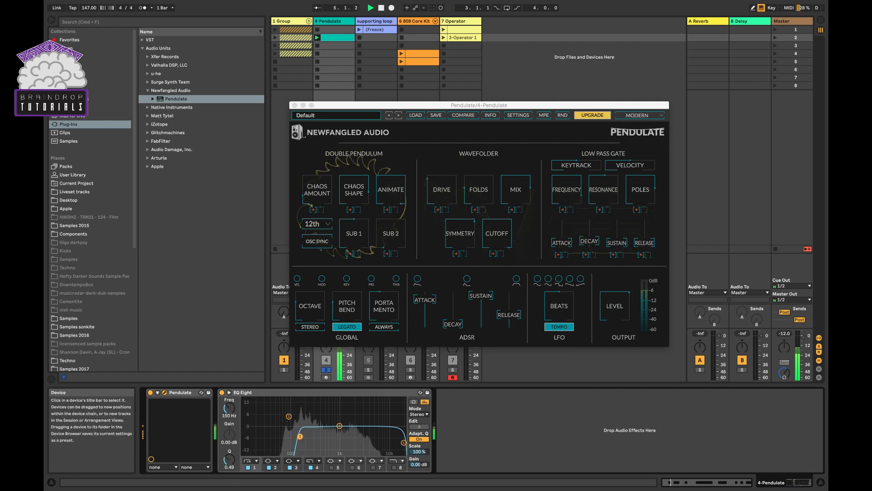
pyautogui.moveTo(566, 191); pyautogui.dragTo(549, 212)
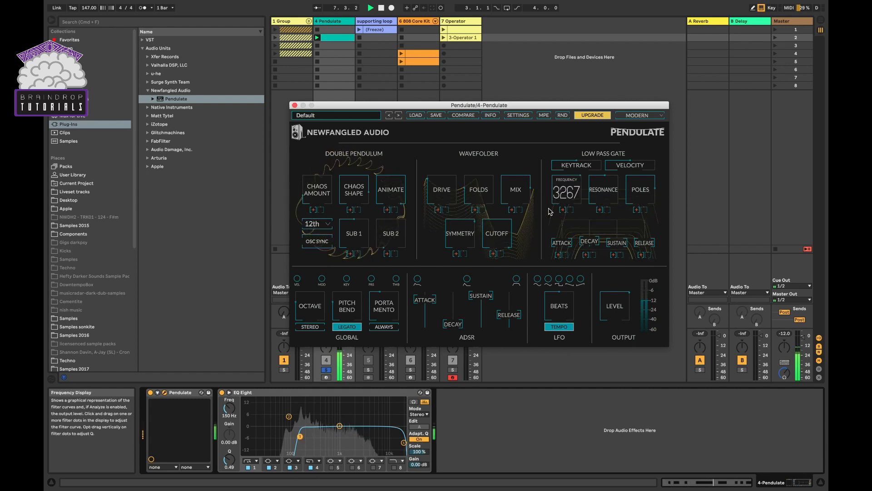
# Solo the group track alongside Pendulate, restart playback and move the Pendulate window clear of the group's mixer controls
pyautogui.click(285, 370)
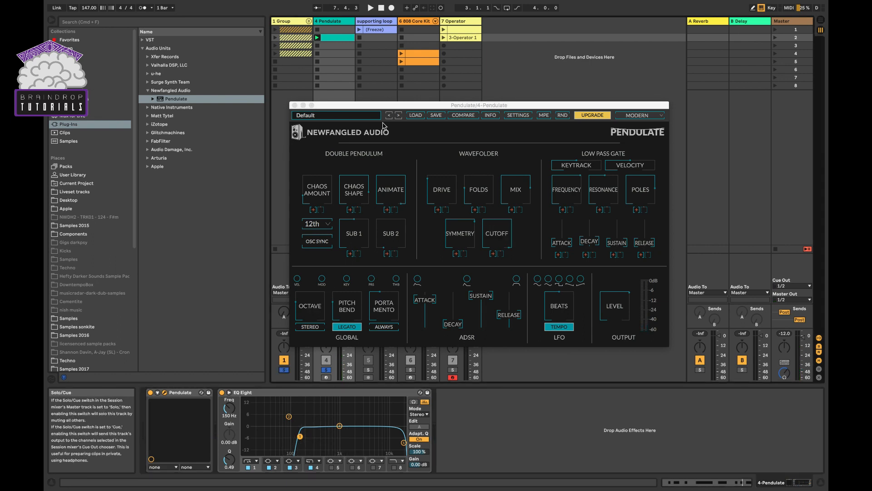
pyautogui.press('space')
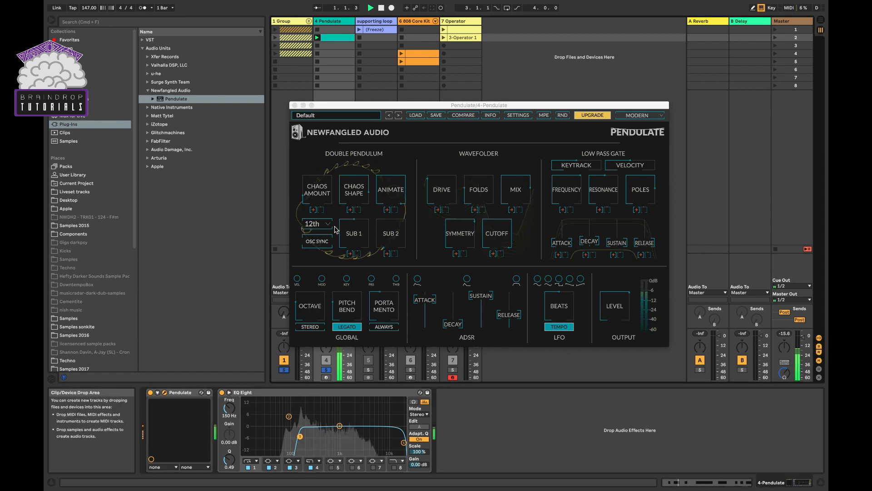
pyautogui.click(358, 106)
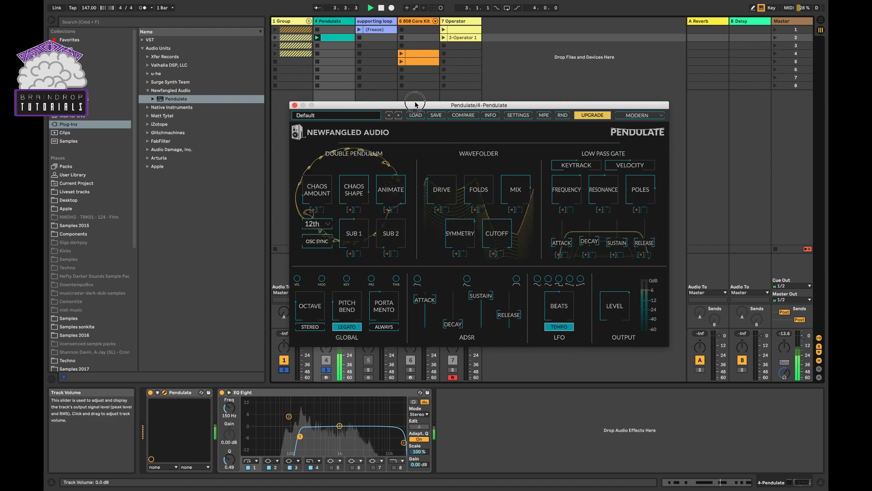
pyautogui.moveTo(413, 108); pyautogui.dragTo(455, 93)
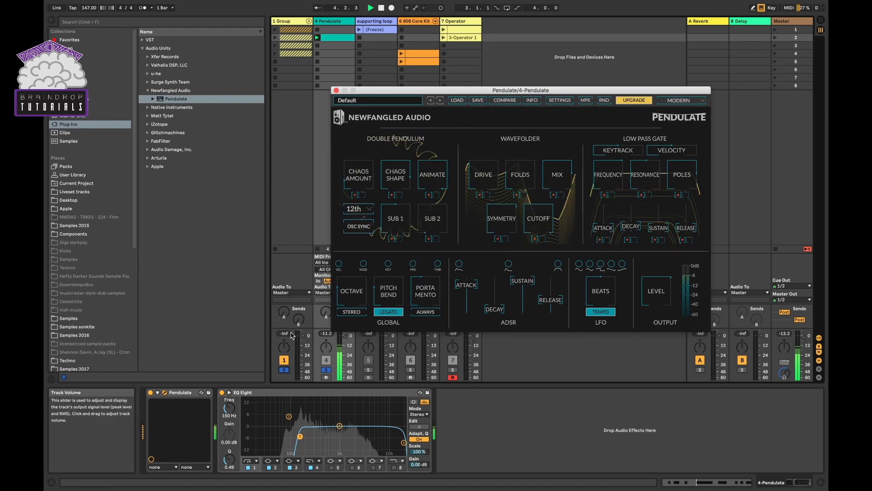
# Launch the group's clips in scene 1, try scenes 2 and 3, and return to scene 1
pyautogui.click(276, 31)
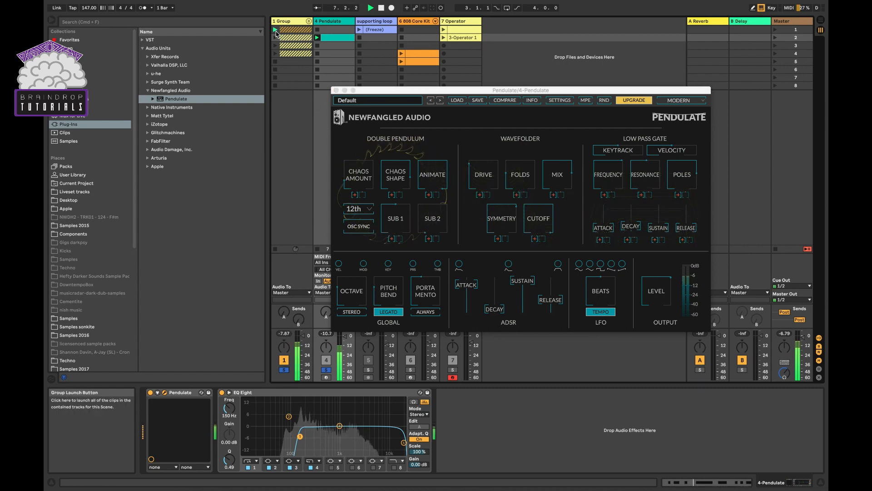
pyautogui.click(276, 38)
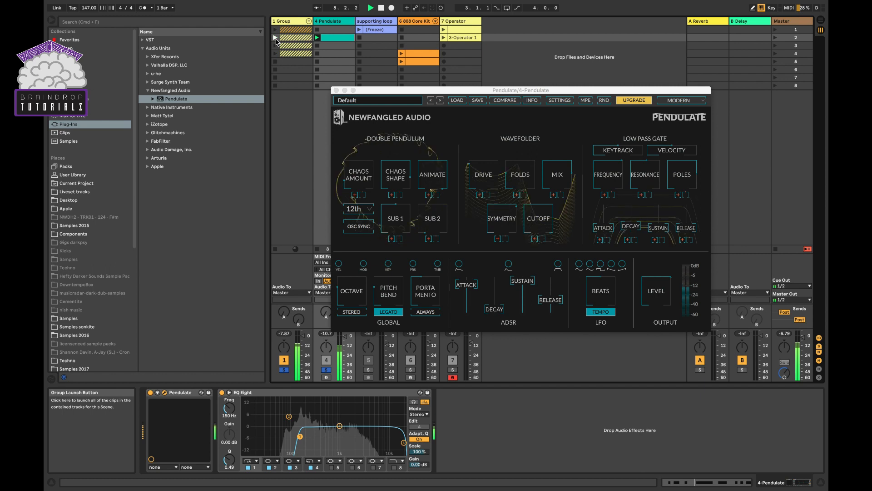
pyautogui.click(276, 45)
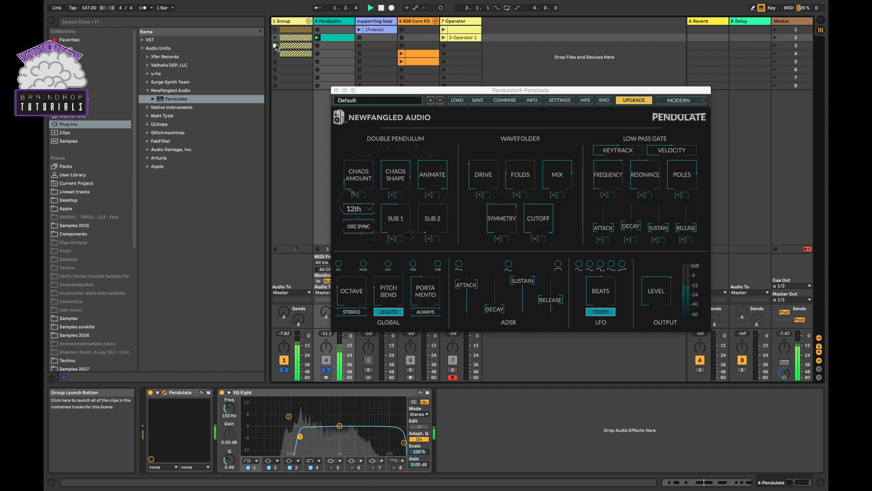
pyautogui.click(276, 30)
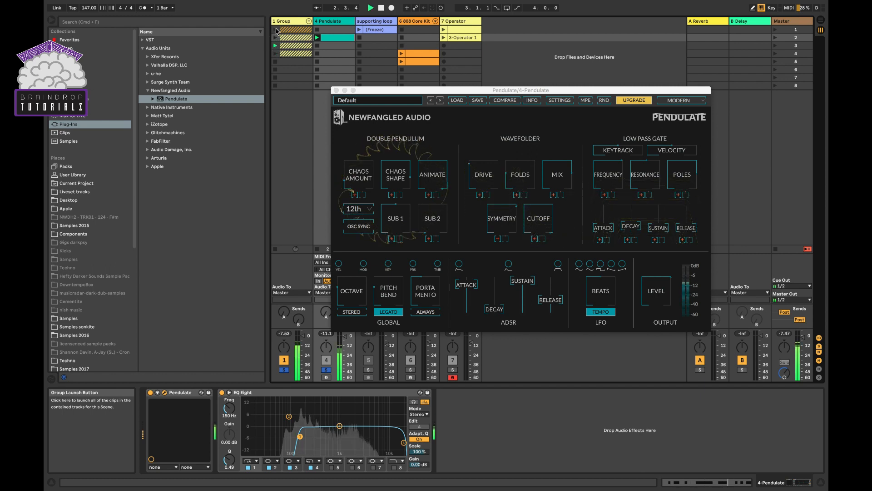
# Launch the bass track's scene 2 clip inside the unfolded group and adjust the Pendulate track's volume
pyautogui.click(308, 22)
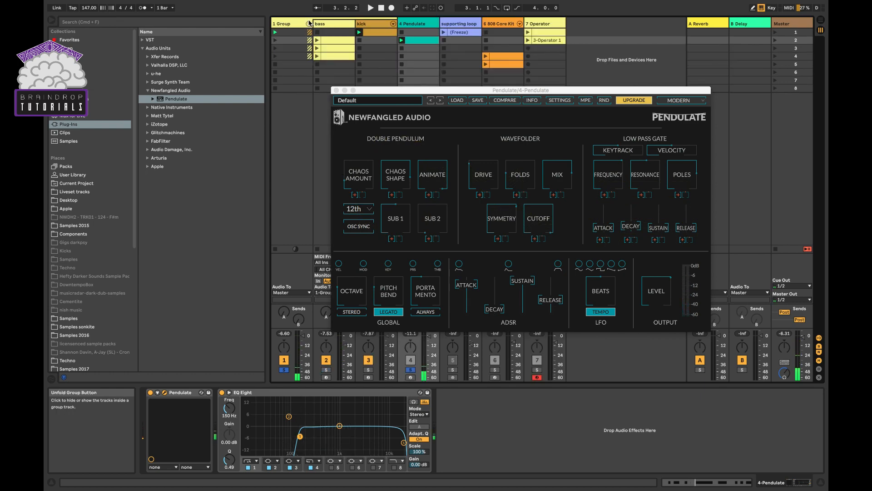
pyautogui.click(317, 47)
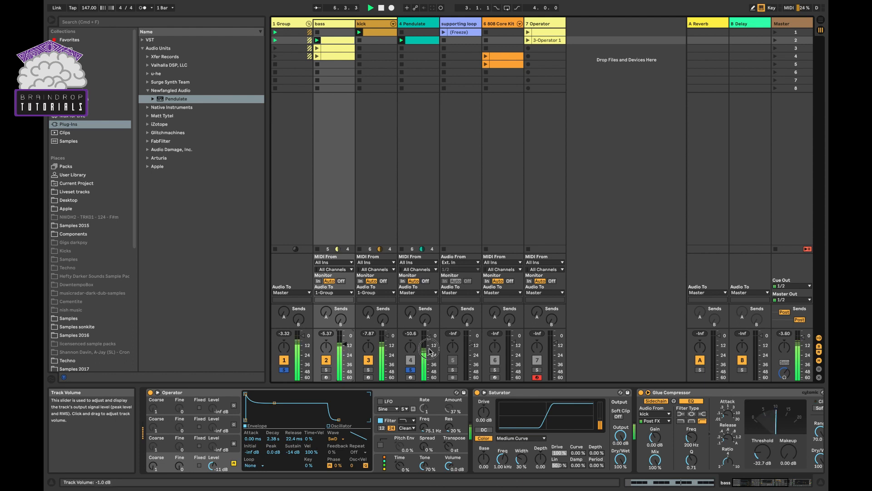
pyautogui.moveTo(430, 351); pyautogui.dragTo(429, 342)
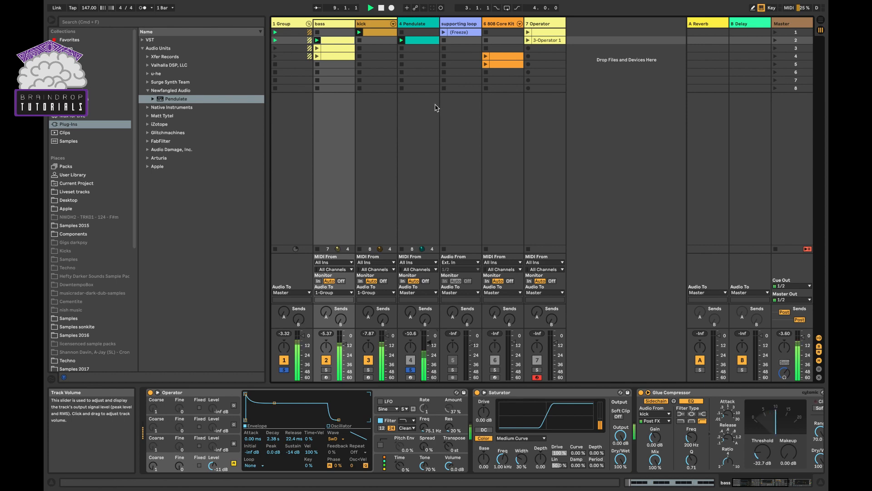
# Set the low cut of the Pendulate track's EQ Eight to 211 Hz and lower the Low Pass Gate's Frequency
pyautogui.click(418, 25)
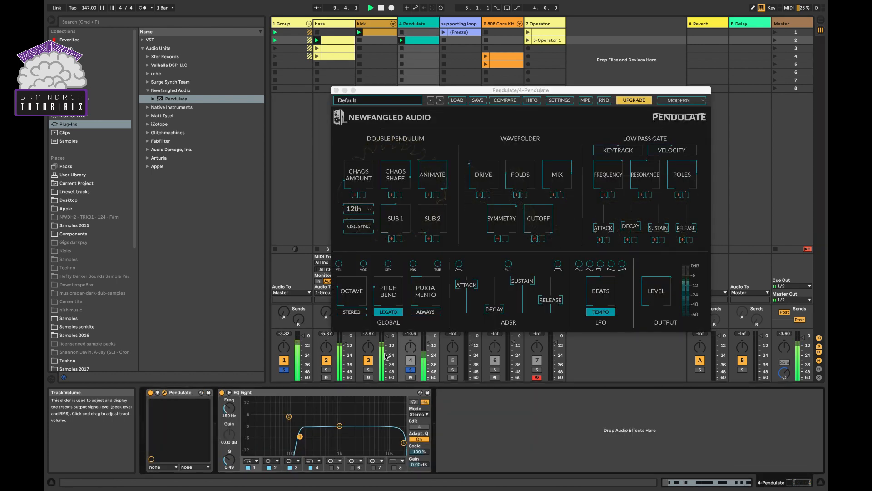
pyautogui.moveTo(311, 437)
pyautogui.mouseDown()
pyautogui.moveTo(327, 434)
pyautogui.moveTo(307, 434)
pyautogui.mouseUp()
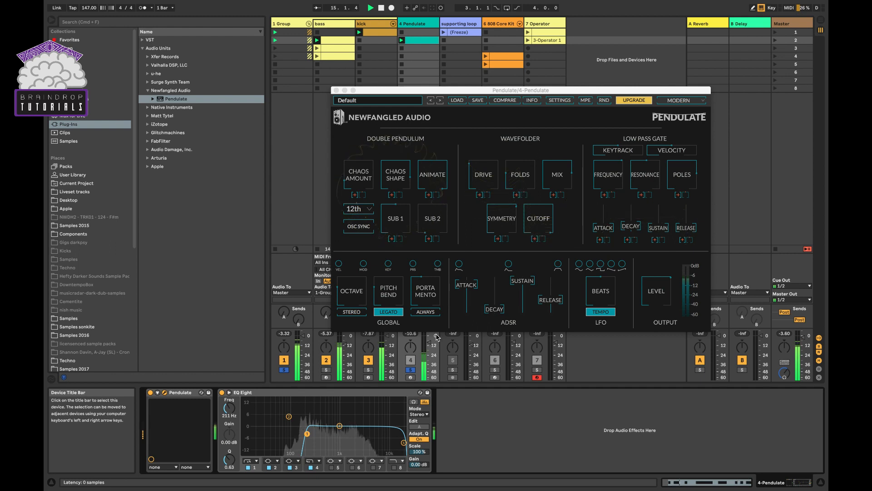
pyautogui.moveTo(604, 183); pyautogui.dragTo(601, 197)
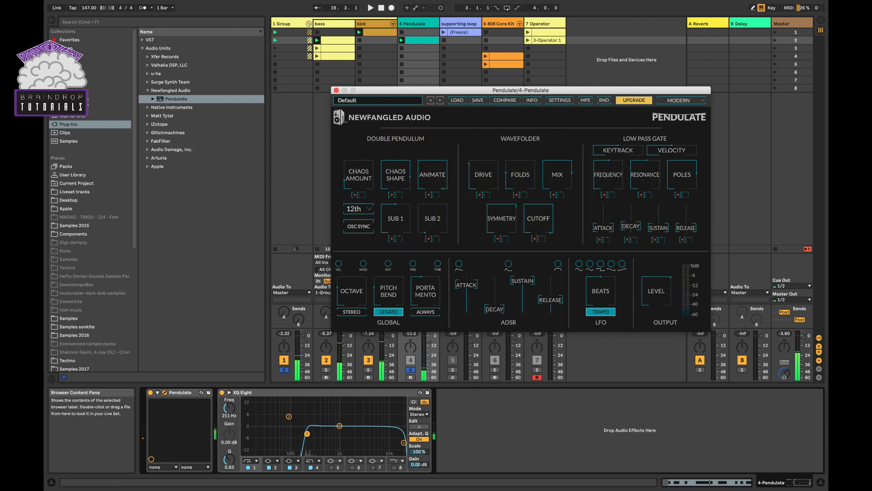
# Add the Delay audio effect after EQ Eight on the Pendulate track and enable its Ping Pong mode
pyautogui.click(91, 99)
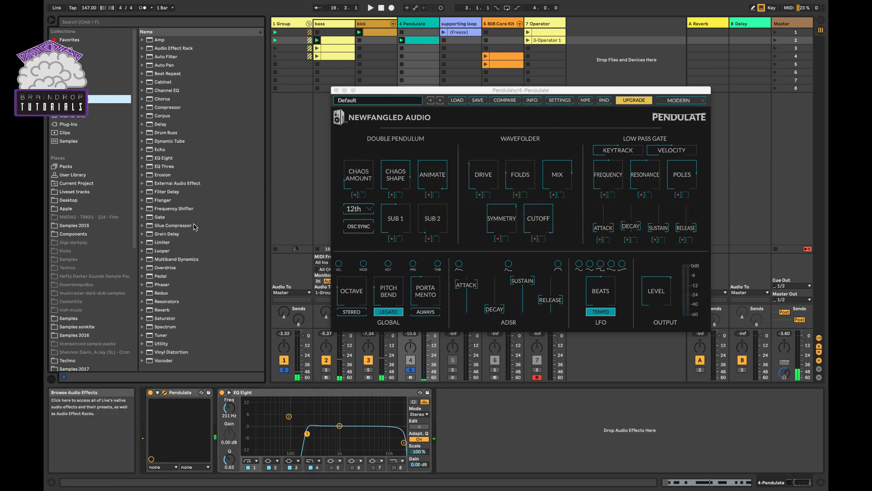
pyautogui.click(173, 126)
pyautogui.doubleClick(171, 124)
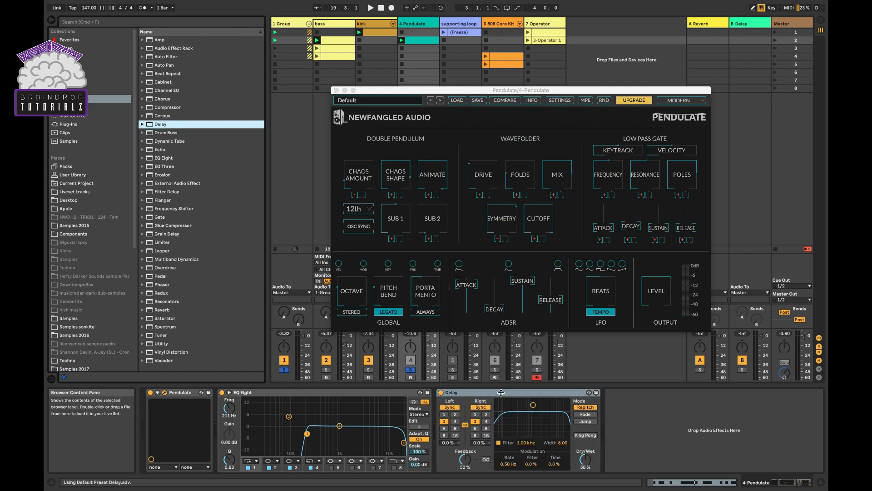
pyautogui.click(586, 435)
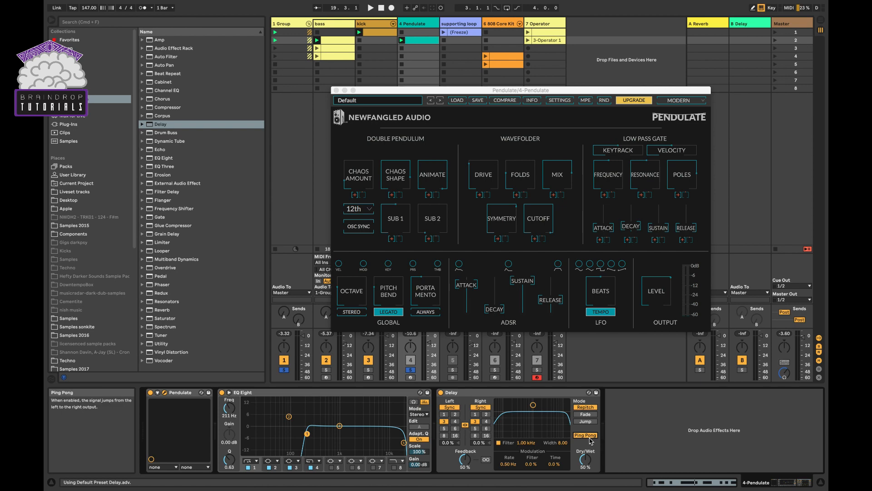
# Play the set, adjust the Low Pass Gate's Frequency and raise the Wavefolder's Drive to about 13 dB
pyautogui.press('space')
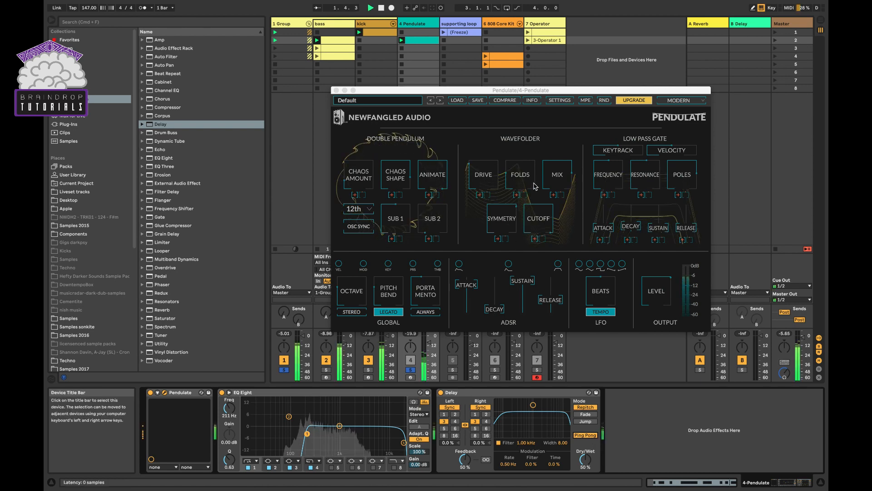
pyautogui.click(607, 172)
pyautogui.moveTo(606, 172)
pyautogui.mouseDown()
pyautogui.moveTo(606, 135)
pyautogui.moveTo(602, 182)
pyautogui.moveTo(602, 173)
pyautogui.mouseUp()
pyautogui.moveTo(487, 170); pyautogui.dragTo(488, 149)
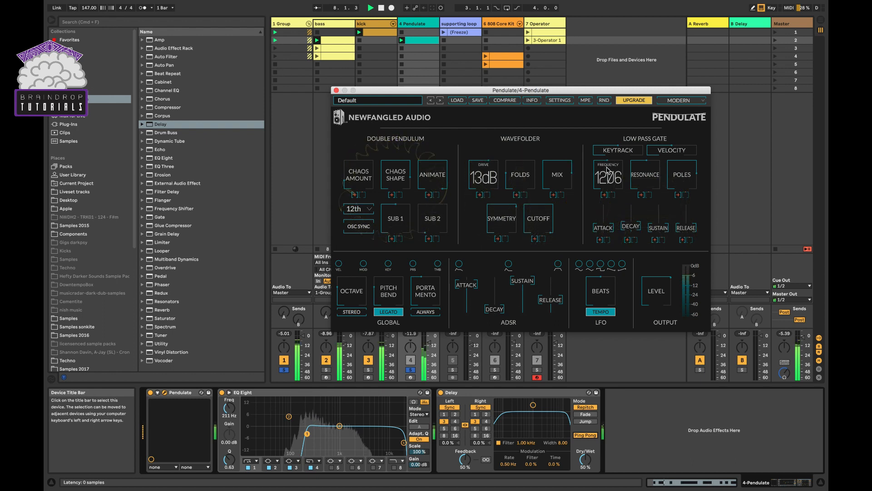
# Sweep the Low Pass Gate's Frequency while setting its Resonance to about 5.2 and Poles to about 1.9
pyautogui.moveTo(606, 152); pyautogui.dragTo(602, 178)
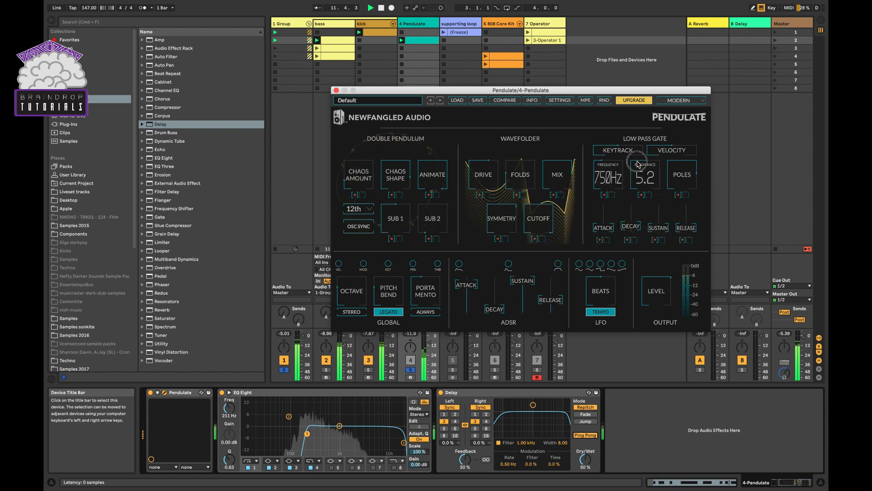
pyautogui.moveTo(610, 161); pyautogui.dragTo(620, 161)
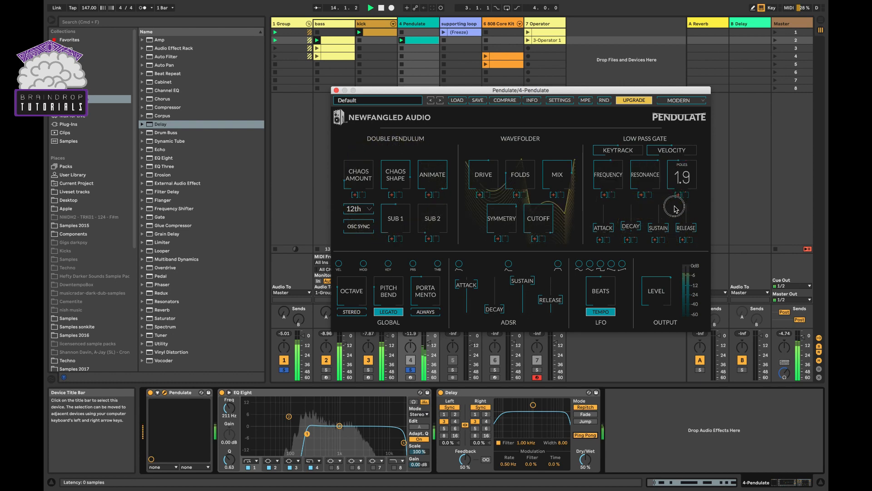
pyautogui.moveTo(611, 191); pyautogui.dragTo(608, 167)
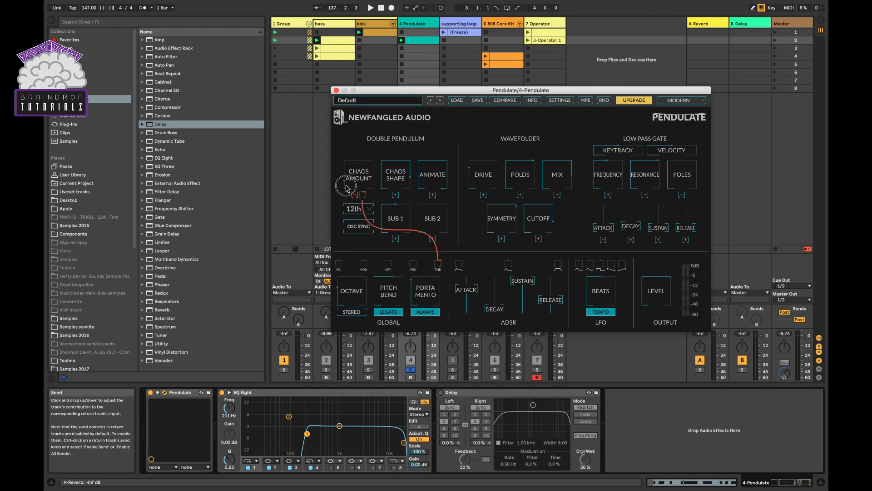
# Remove the MPE Timbre modulation from Chaos Amount, route it to Chaos Shape instead and start playback
pyautogui.moveTo(344, 200); pyautogui.dragTo(345, 201)
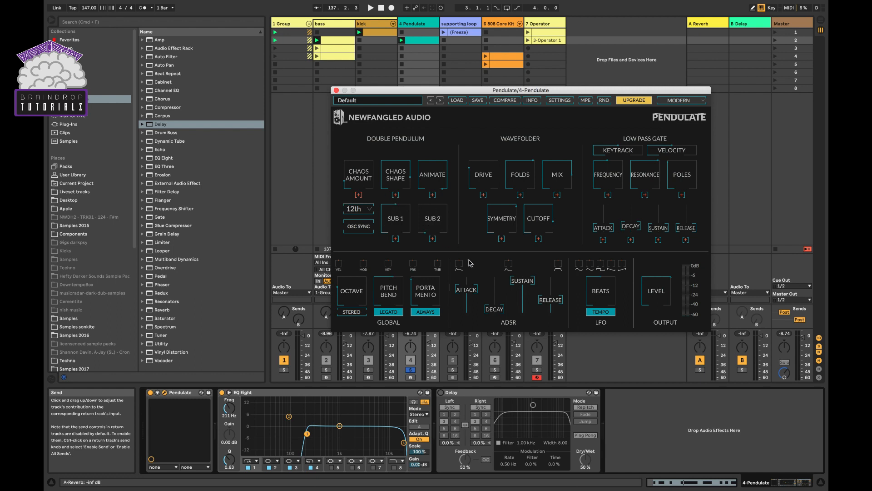
pyautogui.click(395, 194)
pyautogui.click(389, 266)
pyautogui.click(437, 267)
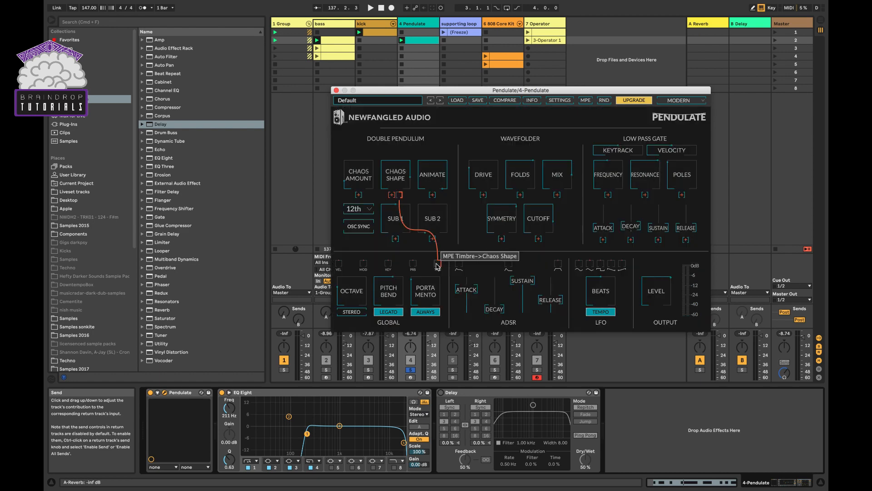
pyautogui.press('space')
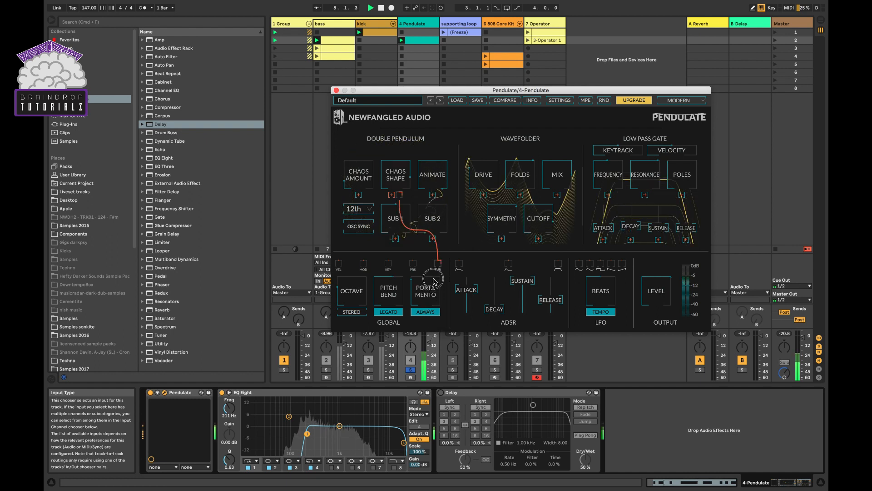
# Adjust Chaos Shape and its MPE Timbre modulation depth while listening, and stop playback
pyautogui.moveTo(433, 270); pyautogui.dragTo(430, 285)
pyautogui.moveTo(394, 175); pyautogui.dragTo(400, 244)
pyautogui.press('space')
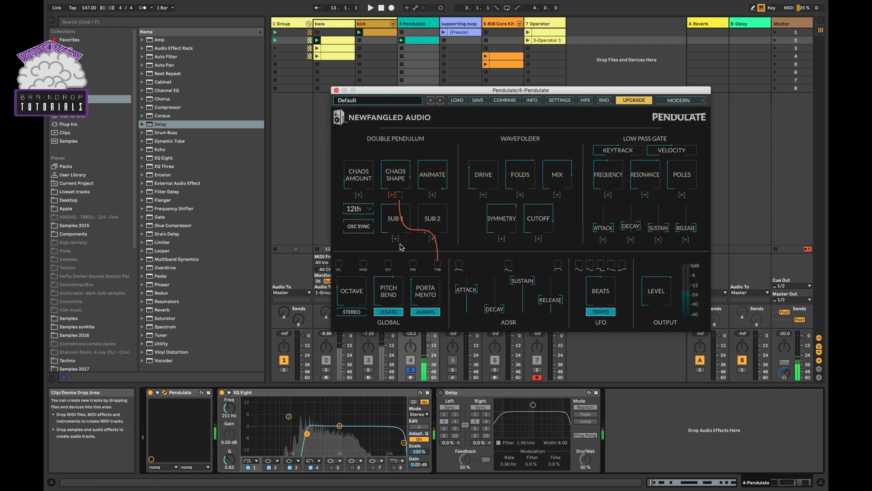
pyautogui.moveTo(400, 198); pyautogui.dragTo(391, 145)
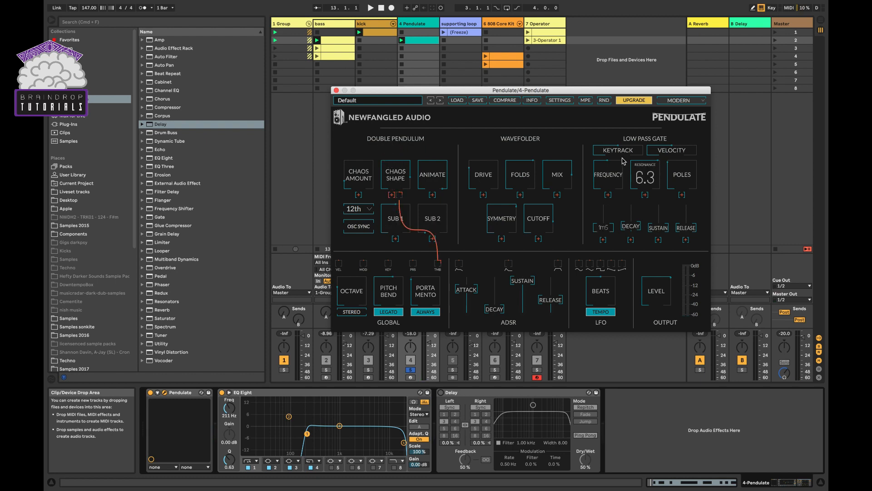
# Try routing the last LFO waveform to Chaos Shape as a second modulation source and remove that connection
pyautogui.moveTo(621, 179)
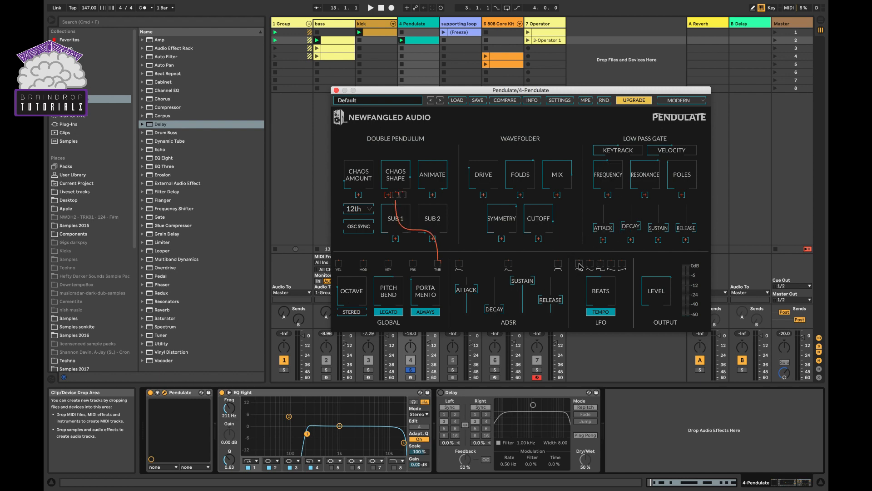
pyautogui.click(621, 267)
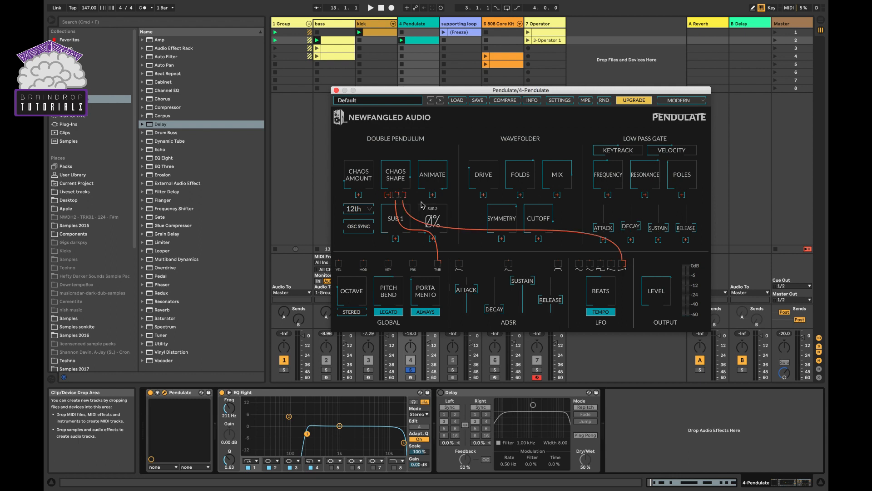
pyautogui.moveTo(624, 265); pyautogui.dragTo(624, 316)
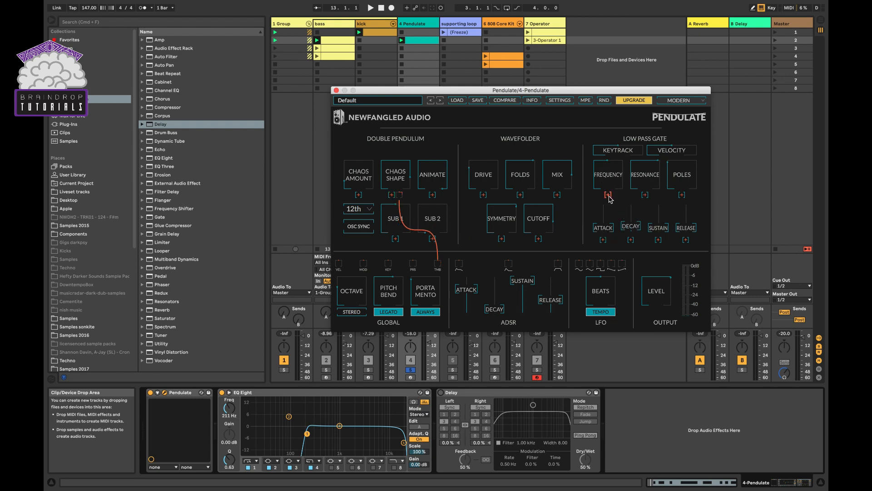
# Route the last LFO waveform to the Low Pass Gate's Frequency and to Chaos Amount, and start playback
pyautogui.click(624, 266)
pyautogui.press('space')
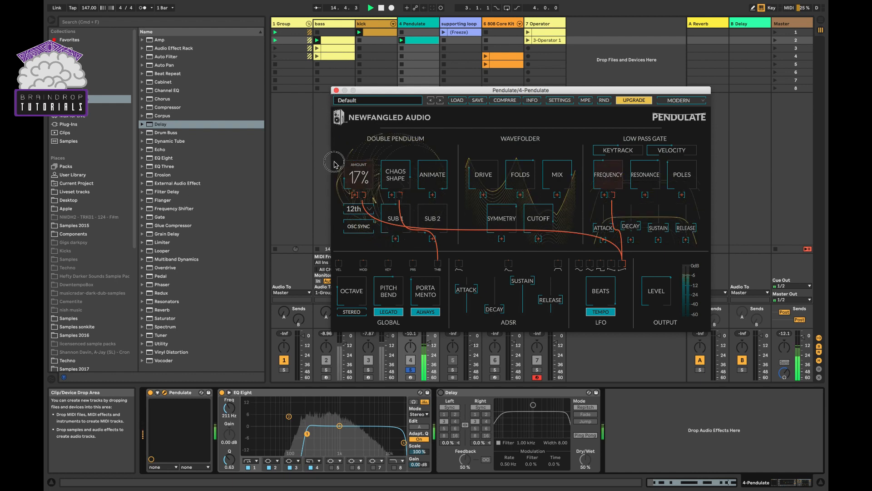
# Turn off the LFO's Tempo sync and adjust its free-running Frequency while the set plays
pyautogui.moveTo(605, 297); pyautogui.dragTo(599, 362)
pyautogui.click(608, 312)
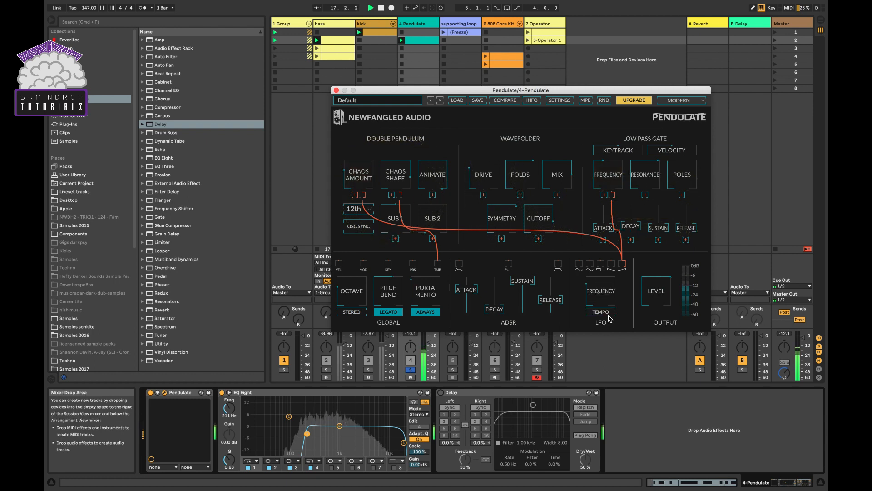
pyautogui.moveTo(612, 302); pyautogui.dragTo(591, 272)
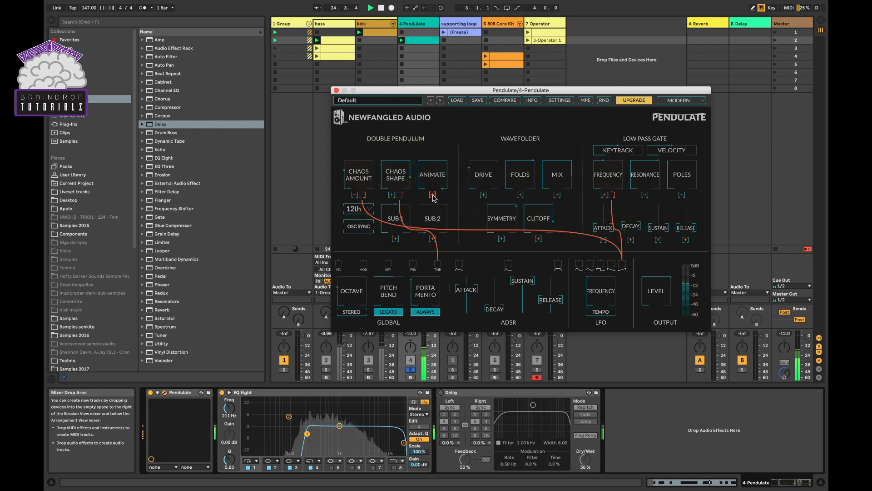
# Route the third LFO waveform to Animate and readjust the LFO Frequency during playback
pyautogui.moveTo(602, 267); pyautogui.dragTo(602, 267)
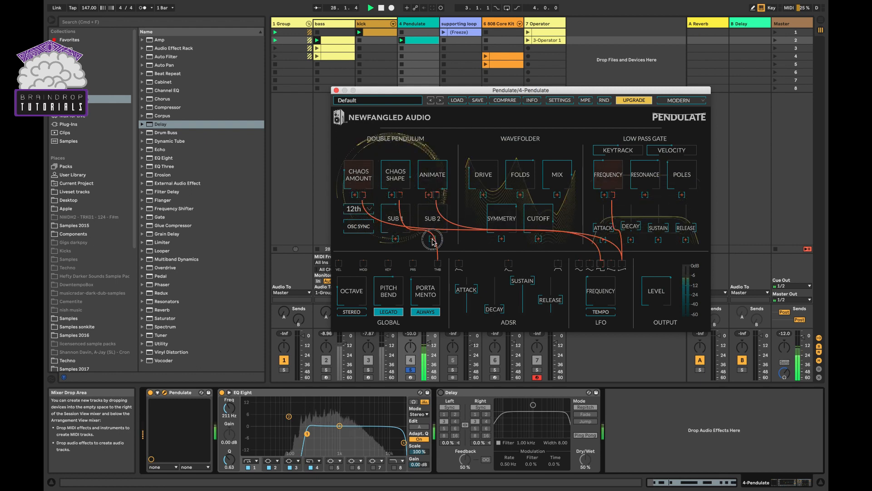
pyautogui.moveTo(432, 254); pyautogui.dragTo(437, 265)
pyautogui.moveTo(590, 279); pyautogui.dragTo(576, 249)
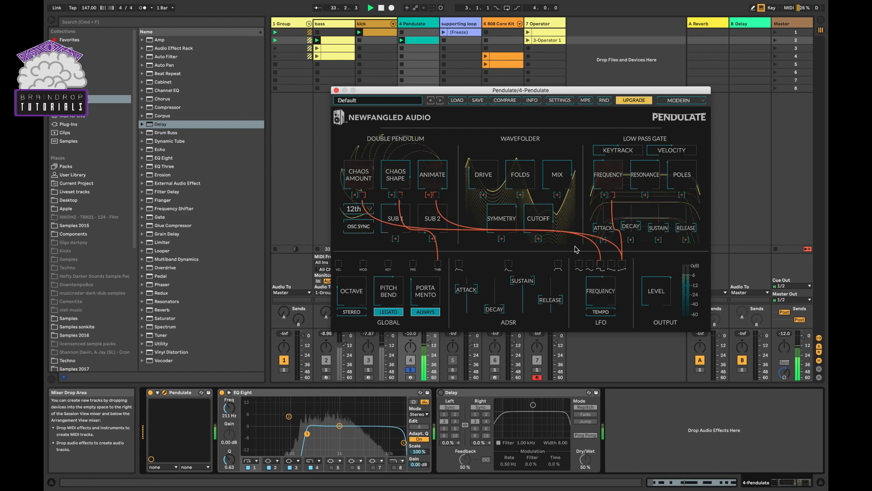
pyautogui.moveTo(606, 286); pyautogui.dragTo(574, 262)
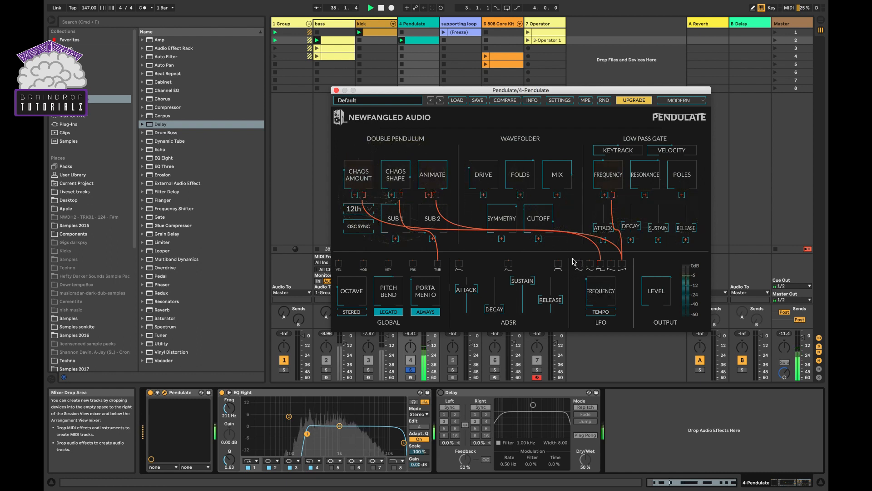
# Begin adding a modulation connection to the Wavefolder's Drive
pyautogui.click(493, 183)
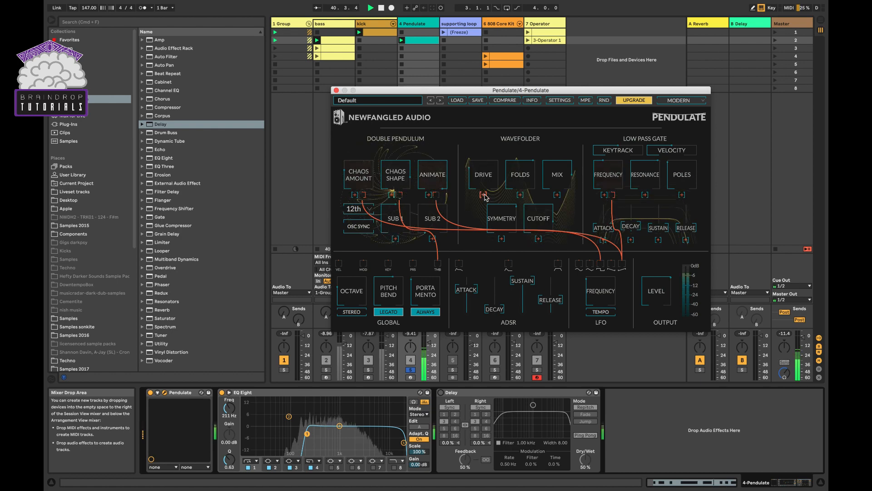